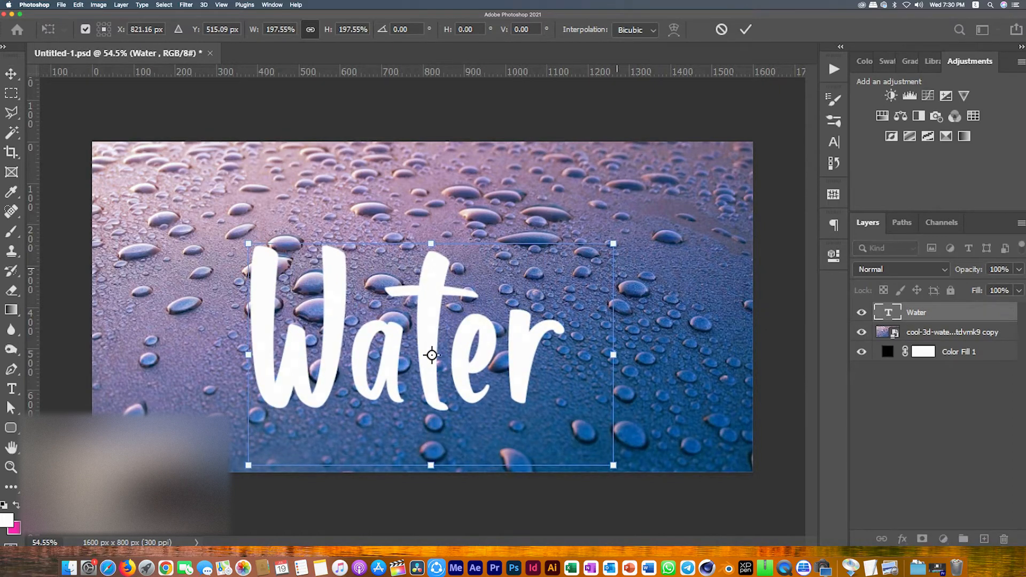
Step: Scale up the Water text and commit the transform
{"action": "left_click_drag", "start_coordinate": [613, 354], "coordinate": [578, 335]}
{"action": "key", "text": "Return"}
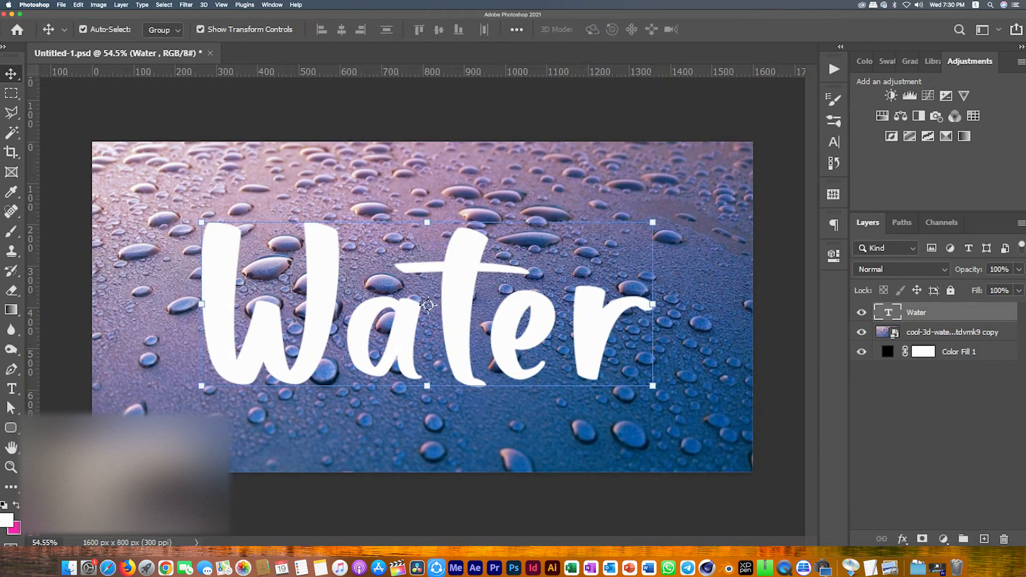
Step: Open the Water layer's style settings and set its fill opacity to 0%
{"action": "double_click", "coordinate": [965, 312]}
{"action": "left_click_drag", "start_coordinate": [480, 123], "coordinate": [829, 60]}
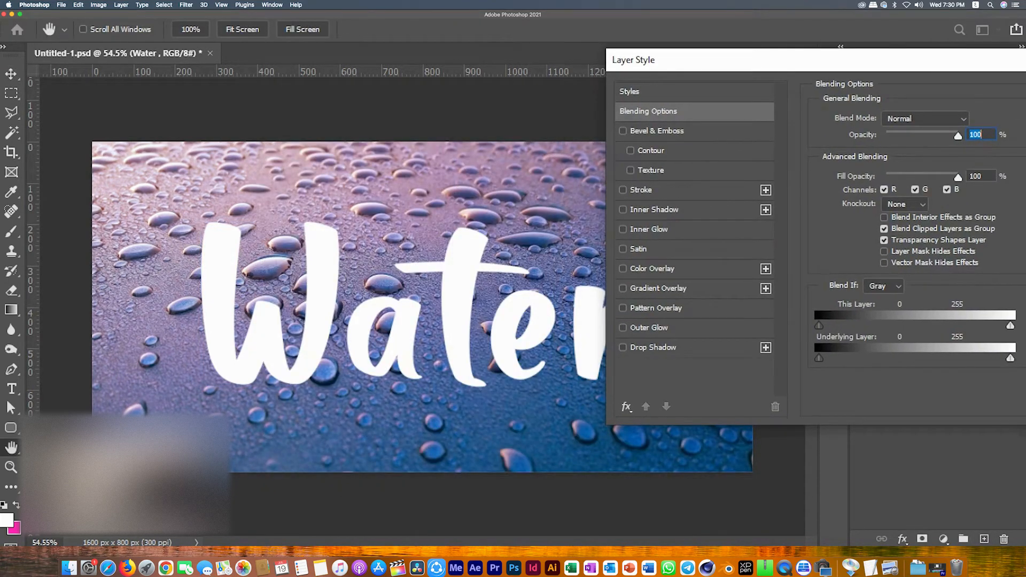
{"action": "key", "text": "Tab"}
{"action": "type", "text": "0"}
Step: Enable the Bevel & Emboss effect on the text, leaving Stroke off
{"action": "left_click", "coordinate": [623, 190]}
{"action": "left_click", "coordinate": [623, 190]}
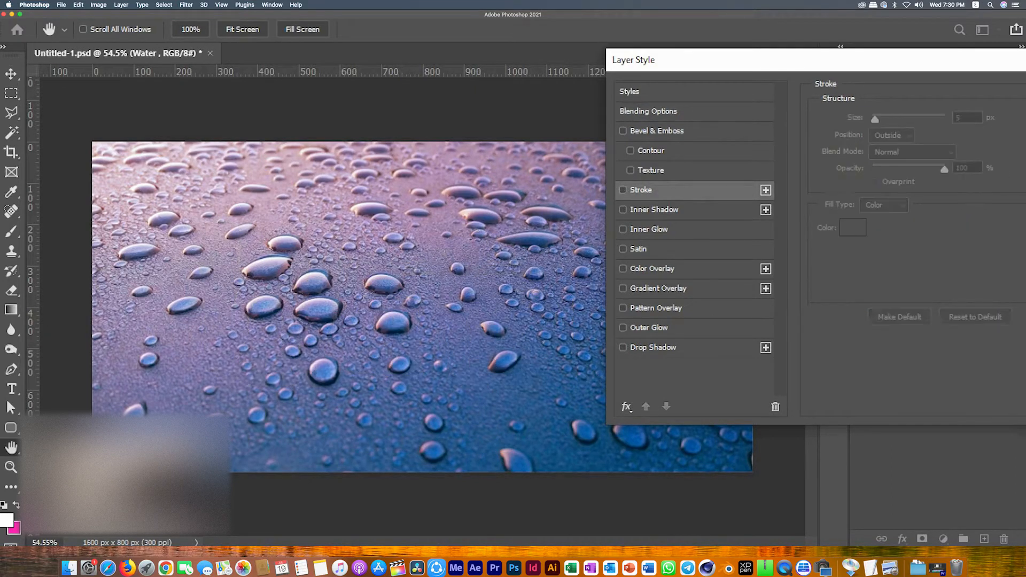
{"action": "left_click", "coordinate": [656, 131]}
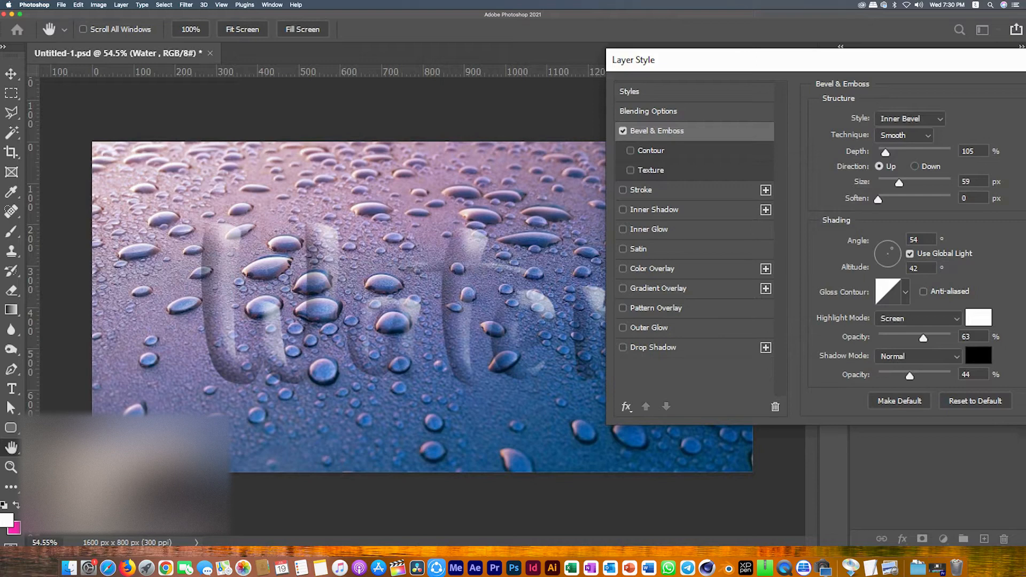
Step: Enable the Inner Shadow effect, opening its shadow color and contour pickers without changing them
{"action": "left_click", "coordinate": [654, 209]}
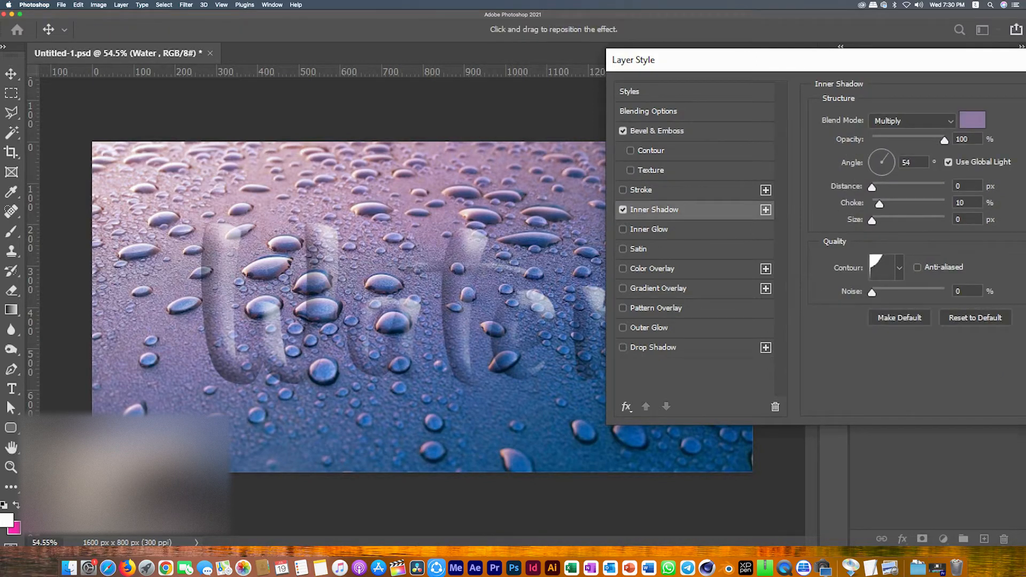
{"action": "left_click", "coordinate": [971, 119]}
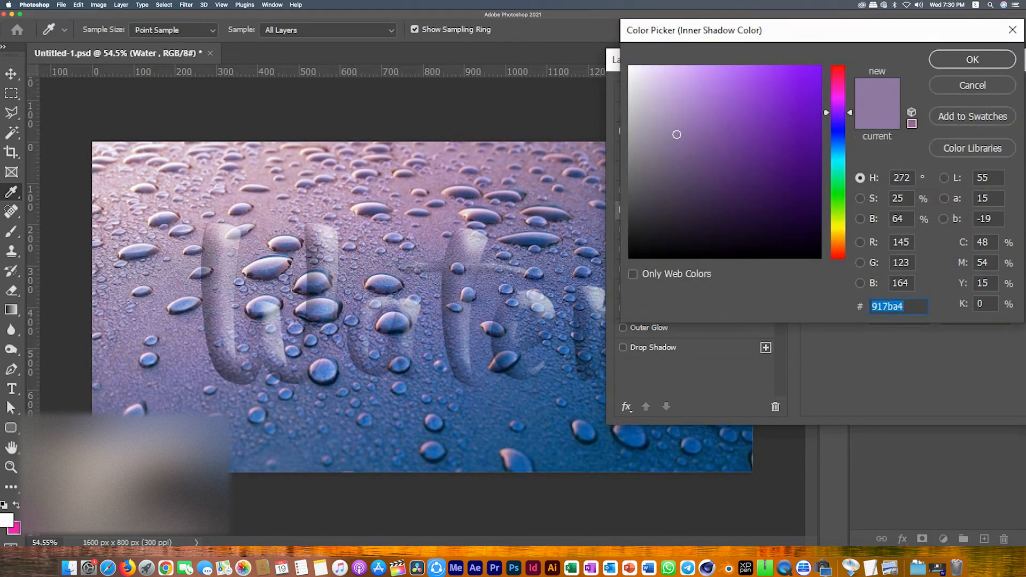
{"action": "key", "text": "Return"}
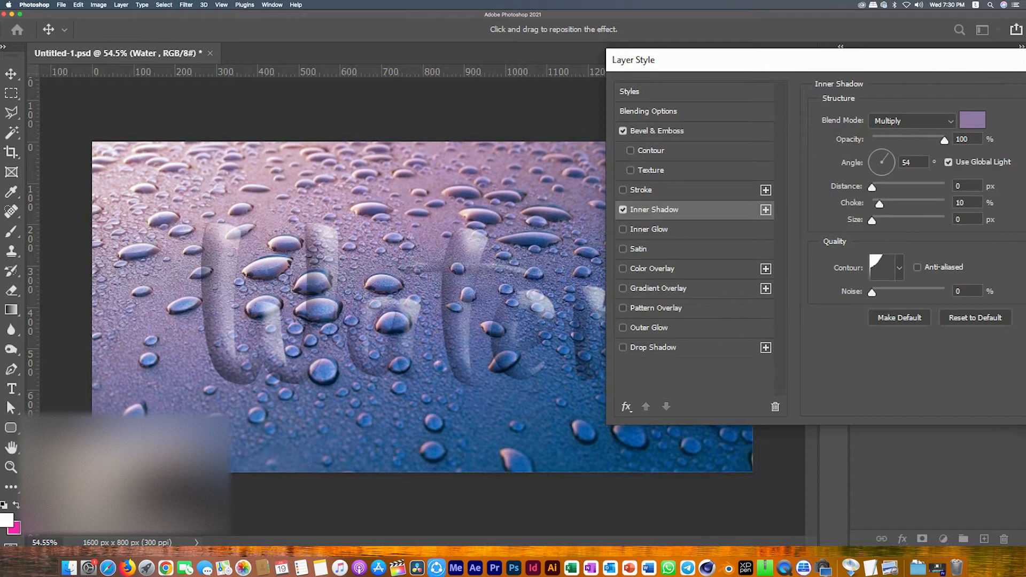
{"action": "left_click", "coordinate": [899, 267]}
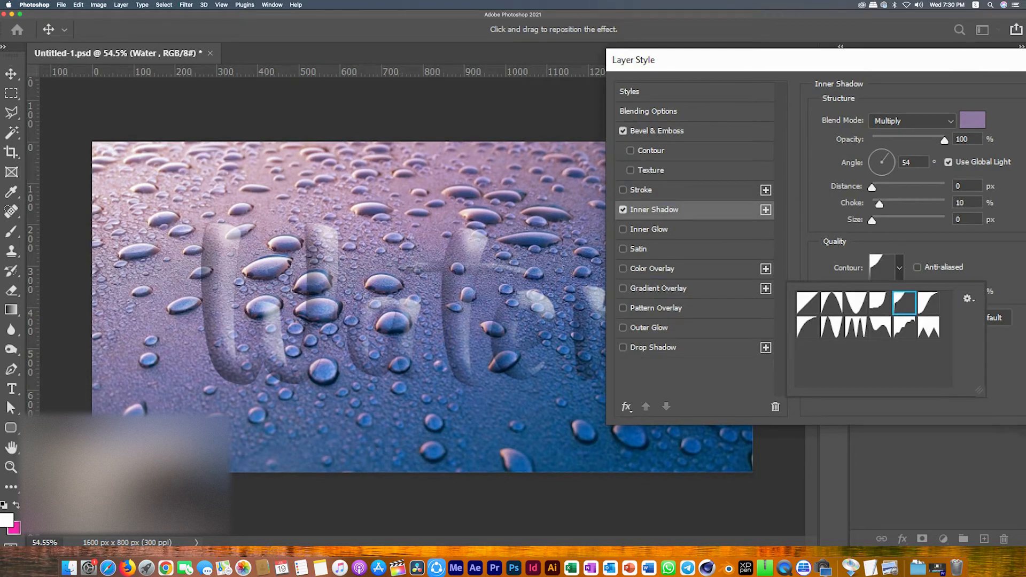
{"action": "key", "text": "Return"}
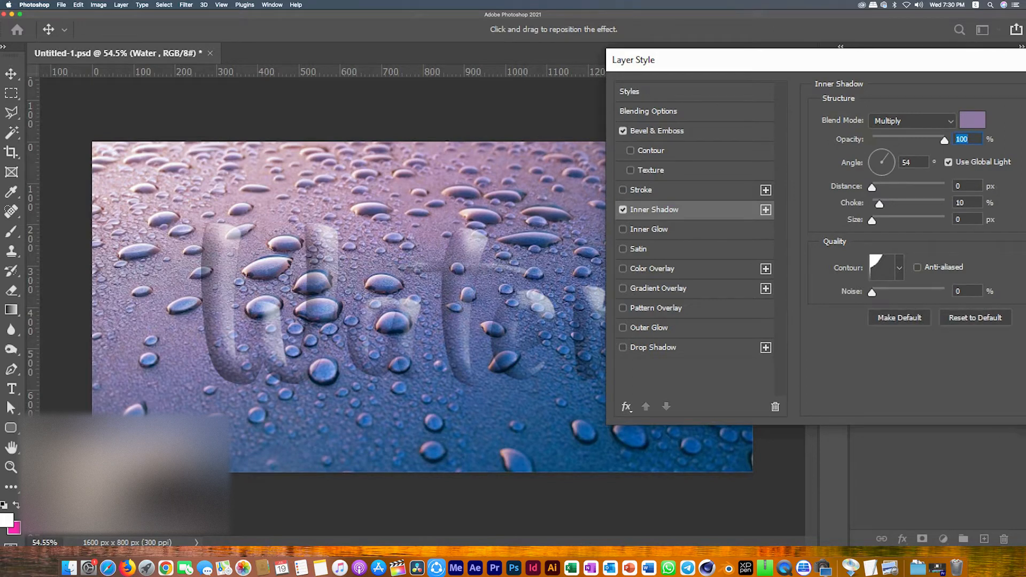
Step: Set the Inner Shadow noise to 5% and enable the Drop Shadow effect
{"action": "double_click", "coordinate": [958, 291]}
{"action": "type", "text": "5"}
{"action": "left_click", "coordinate": [653, 348]}
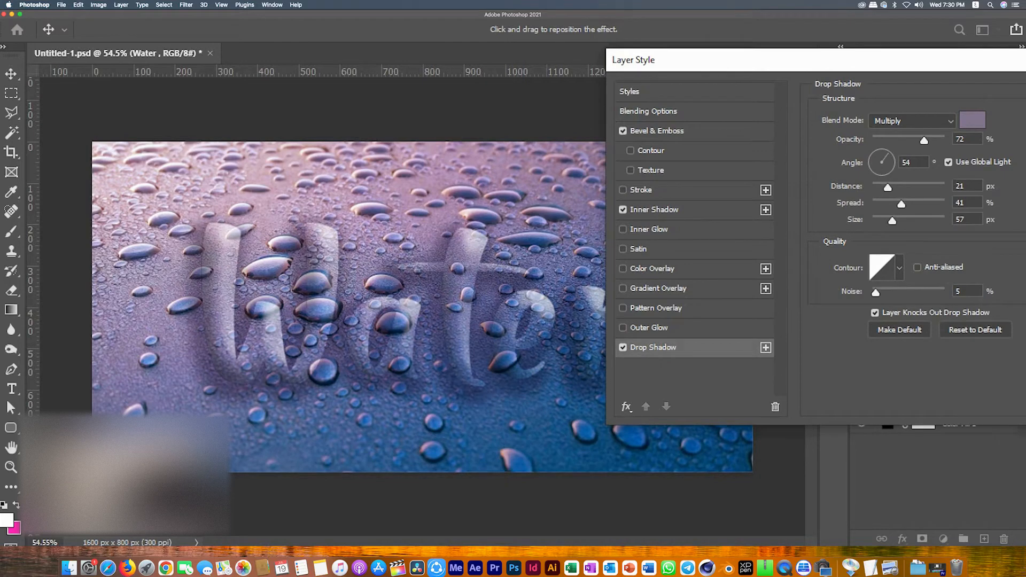
Step: Set the Inner Shadow noise back to 0% and return to the Drop Shadow settings
{"action": "left_click", "coordinate": [654, 210]}
{"action": "double_click", "coordinate": [959, 292]}
{"action": "type", "text": "0"}
{"action": "left_click", "coordinate": [653, 347]}
{"action": "left_click_drag", "start_coordinate": [748, 60], "coordinate": [718, 39]}
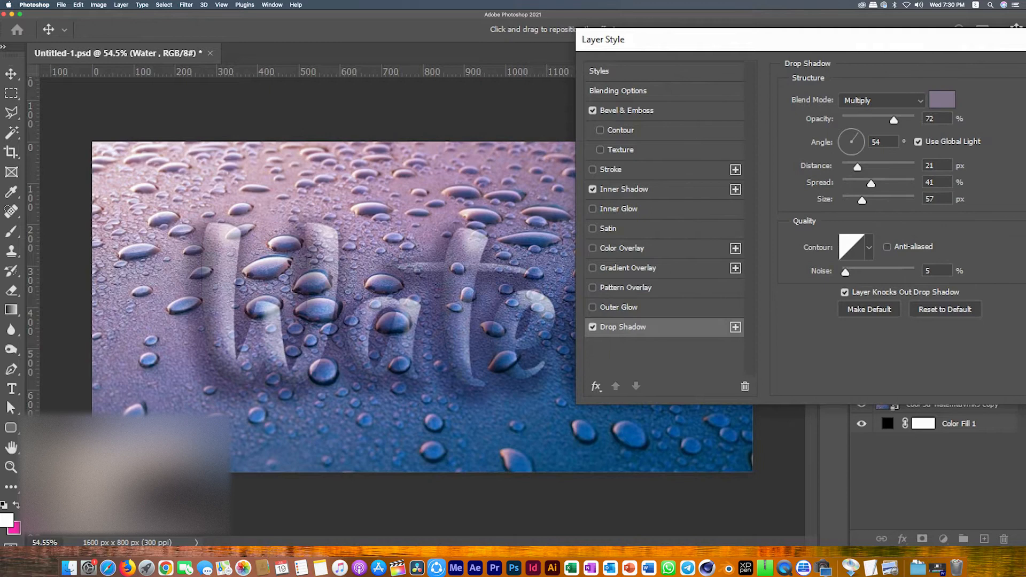
Step: Set the drop shadow distance to 31 px
{"action": "double_click", "coordinate": [928, 165]}
{"action": "type", "text": "31"}
{"action": "double_click", "coordinate": [928, 166]}
{"action": "type", "text": "13"}
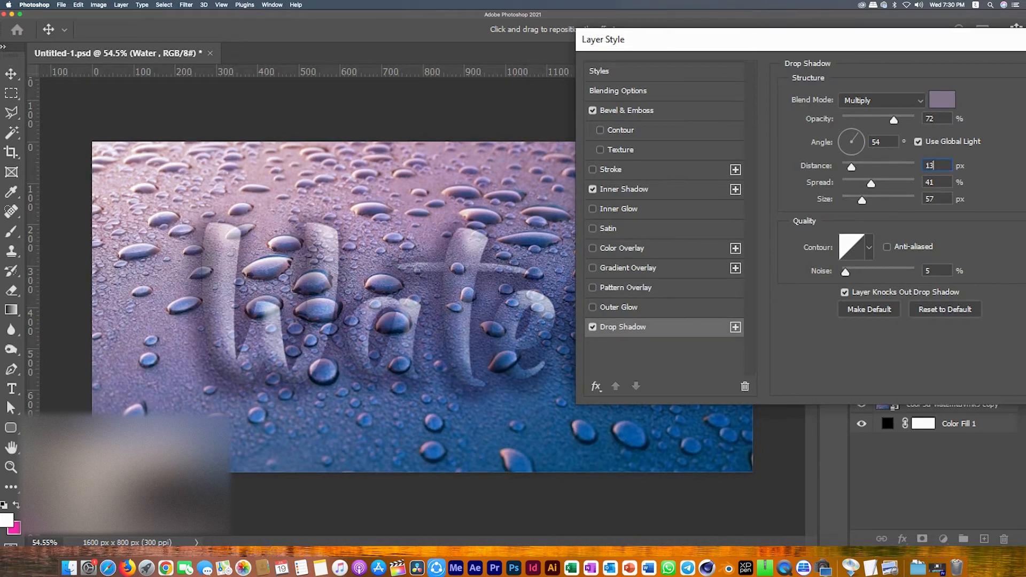
{"action": "key", "text": "BackSpace"}
{"action": "key", "text": "BackSpace"}
{"action": "type", "text": "31"}
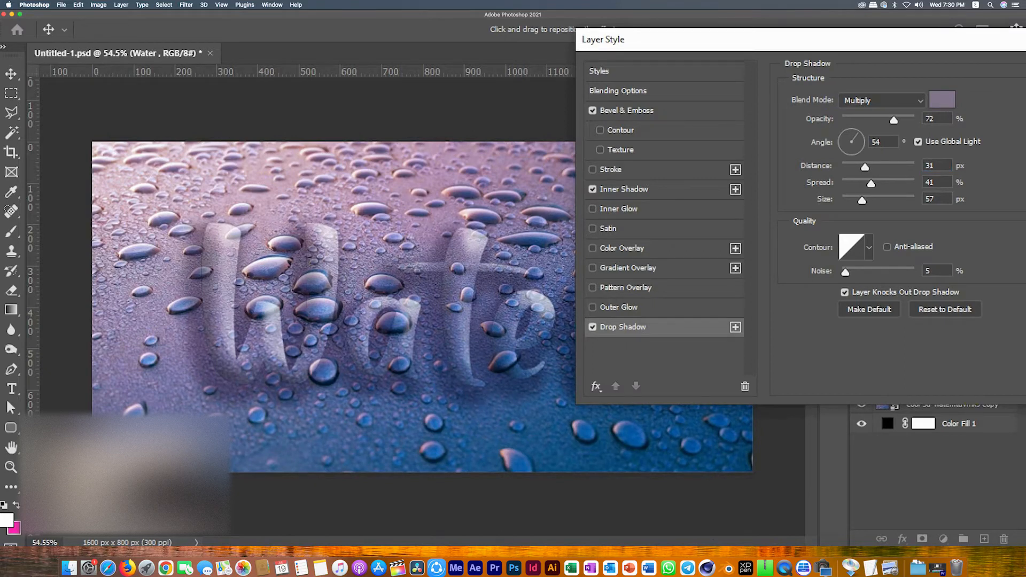
Step: Set the drop shadow color to #523963
{"action": "left_click", "coordinate": [942, 99]}
{"action": "type", "text": "503562"}
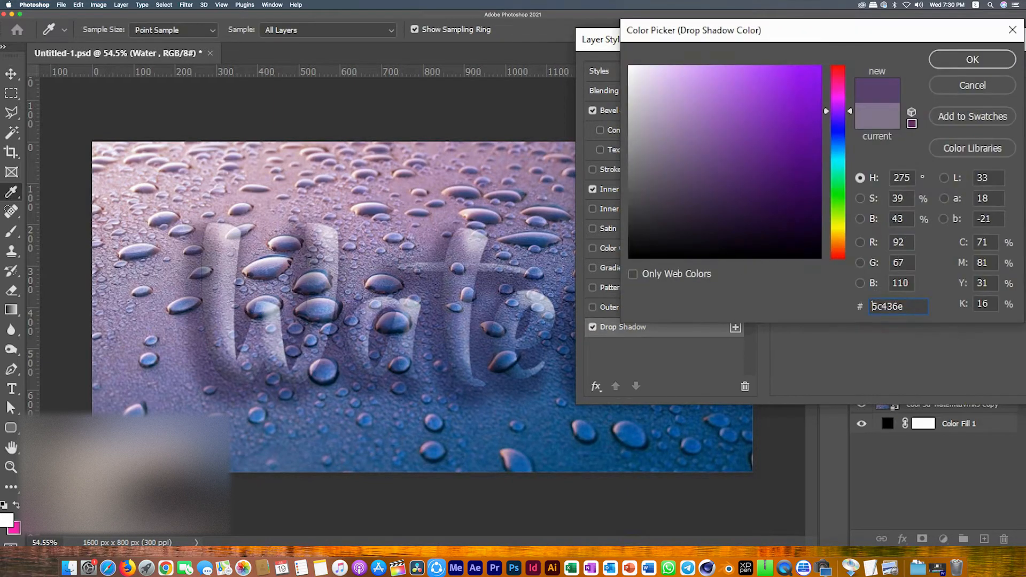
{"action": "left_click_drag", "start_coordinate": [717, 185], "coordinate": [707, 179]}
{"action": "left_click", "coordinate": [710, 184]}
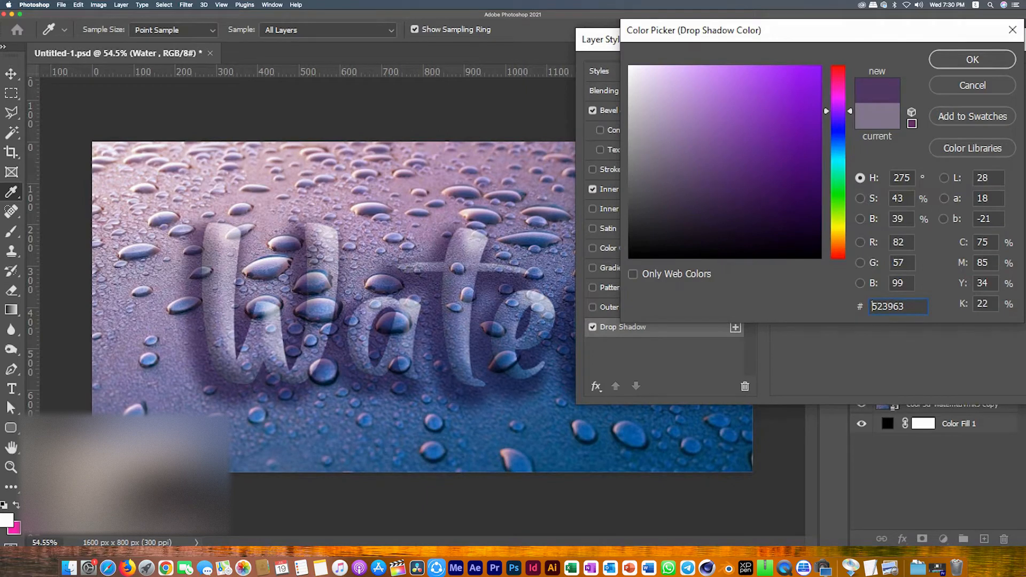
{"action": "left_click", "coordinate": [972, 60]}
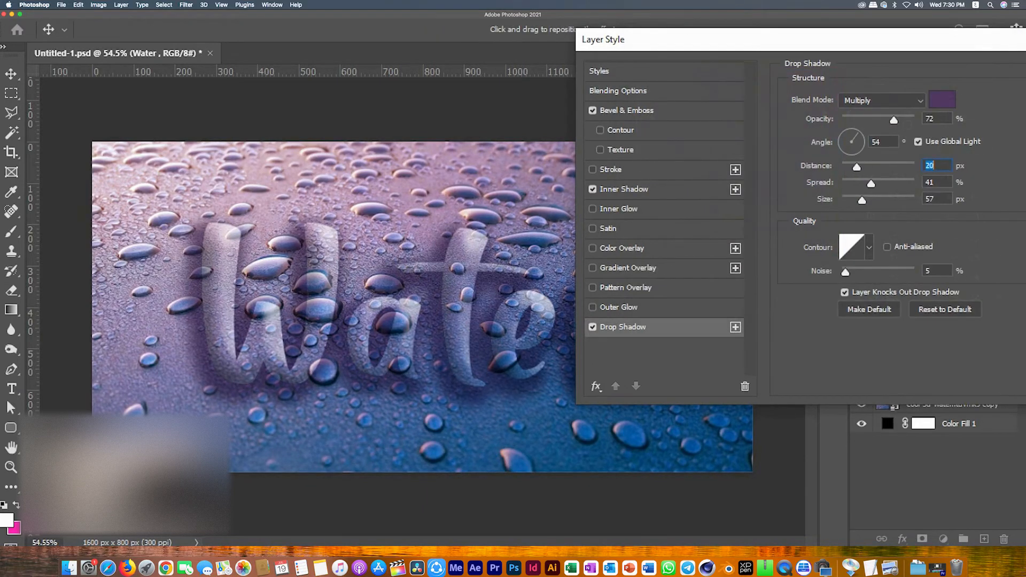
Step: Set the drop shadow distance to 31 px, spread to 41% and size to 10 px
{"action": "key", "text": "Tab"}
{"action": "type", "text": "14"}
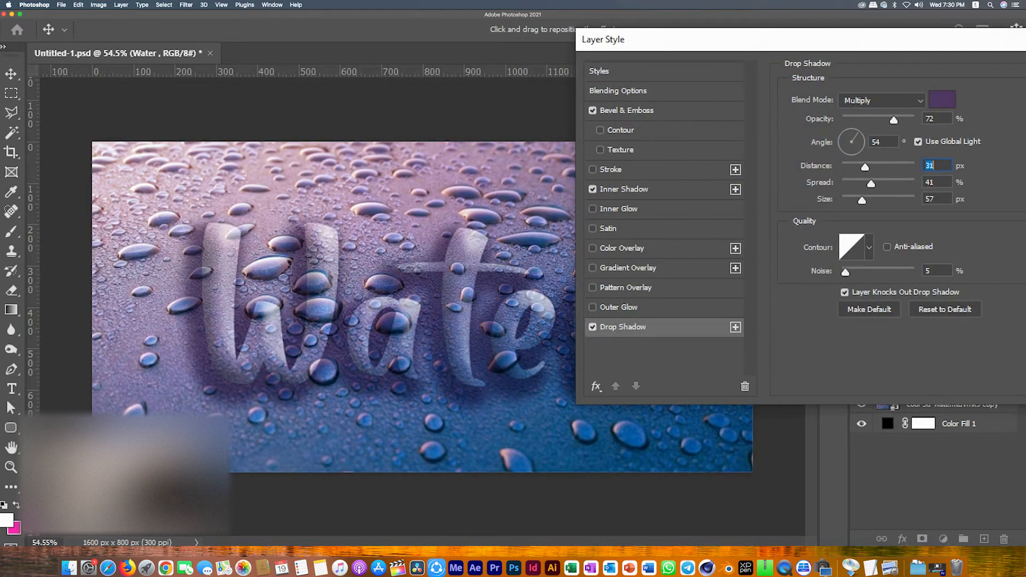
{"action": "type", "text": "41"}
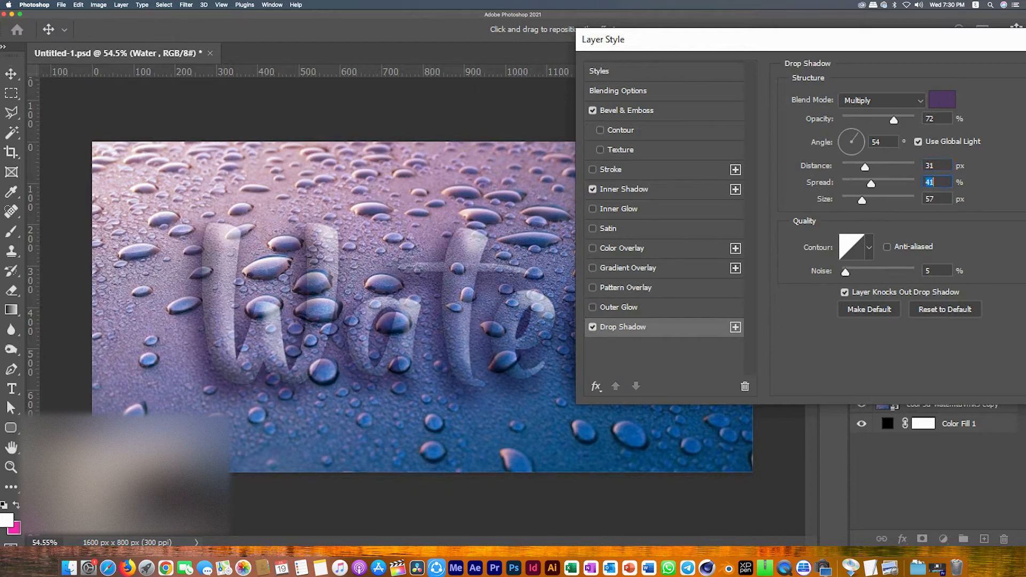
{"action": "key", "text": "Tab"}
{"action": "type", "text": "10"}
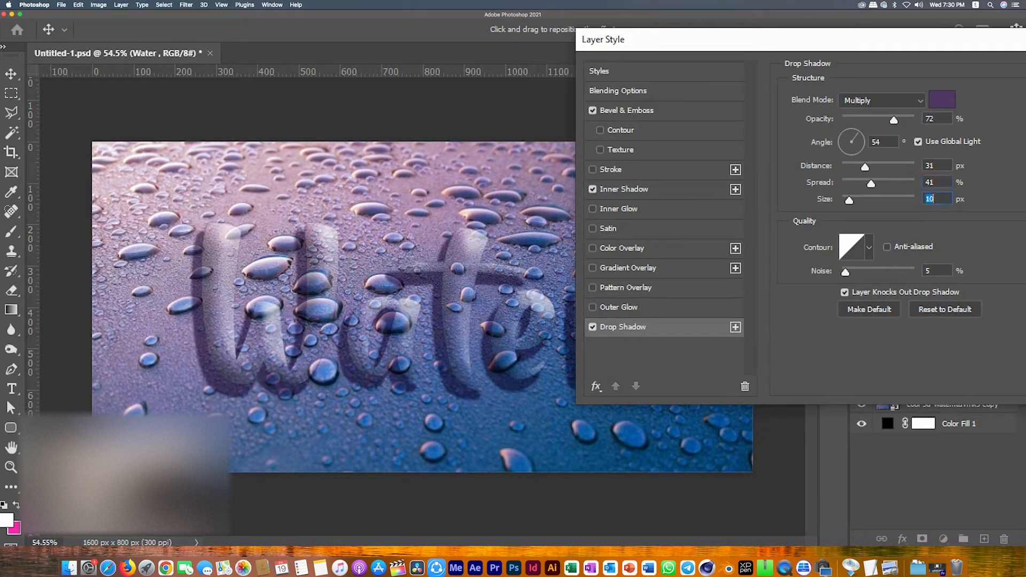
Step: Try a lower drop shadow spread and a 29 px size, then restore the spread to 41%
{"action": "key", "text": "shift+Tab"}
{"action": "key", "text": "shift+Down"}
{"action": "key", "text": "shift+Down"}
{"action": "key", "text": "shift+Down"}
{"action": "left_click_drag", "start_coordinate": [849, 200], "coordinate": [864, 184]}
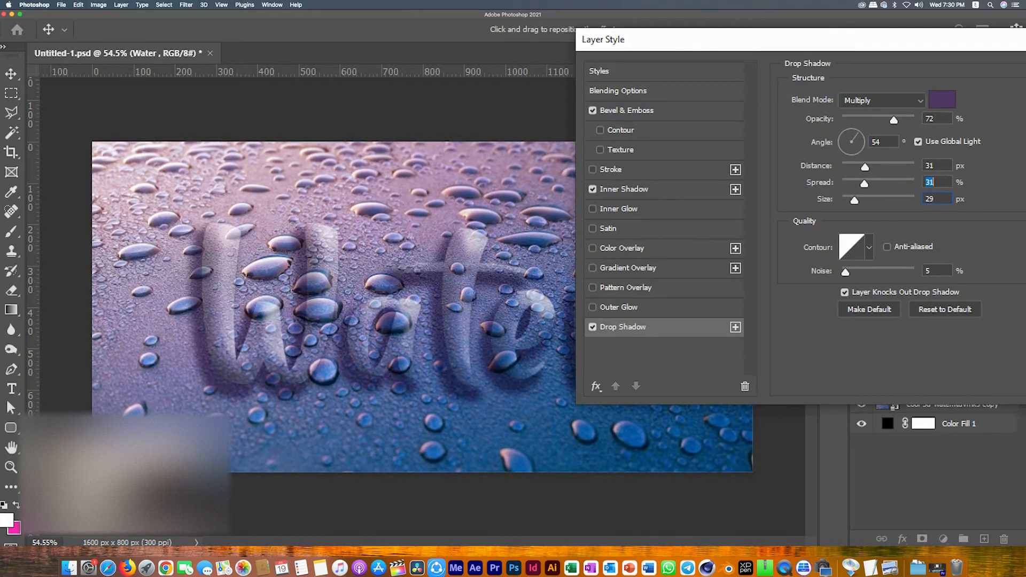
{"action": "key", "text": "shift+Down"}
{"action": "key", "text": "shift+Down"}
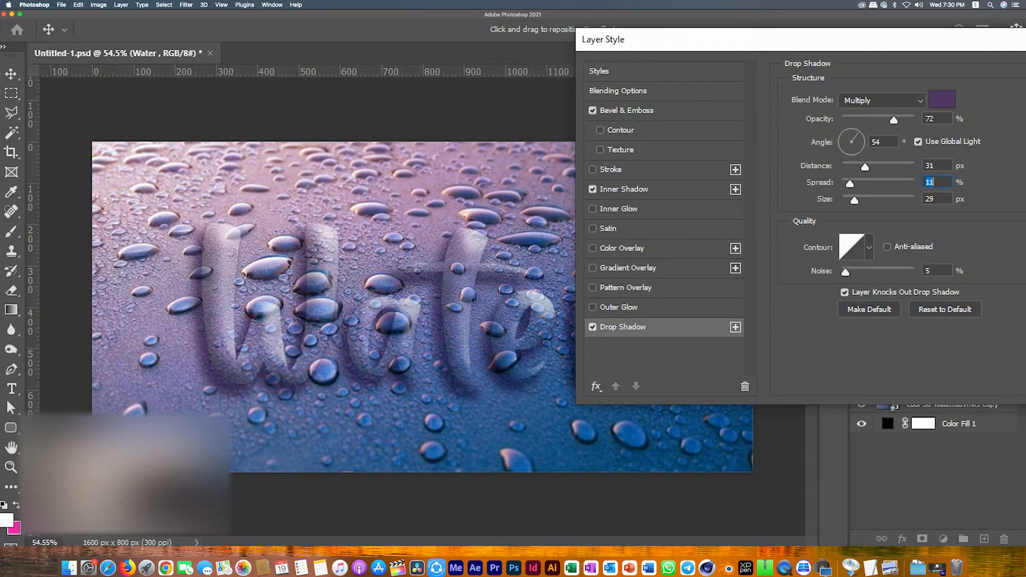
{"action": "type", "text": "41"}
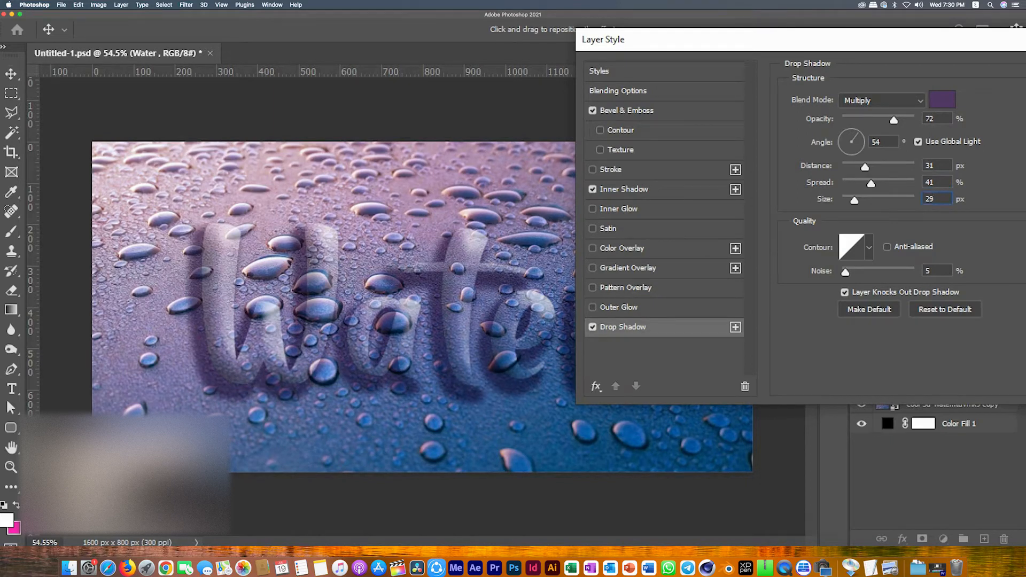
Step: Set the drop shadow size to 57 px and apply the layer style
{"action": "key", "text": "Up"}
{"action": "key", "text": "Up"}
{"action": "key", "text": "Up"}
{"action": "key", "text": "Up"}
{"action": "key", "text": "Up"}
{"action": "key", "text": "Up"}
{"action": "key", "text": "Up"}
{"action": "key", "text": "Up"}
{"action": "key", "text": "Up"}
{"action": "key", "text": "Up"}
{"action": "key", "text": "Up"}
{"action": "key", "text": "Up"}
{"action": "key", "text": "Up"}
{"action": "key", "text": "Up"}
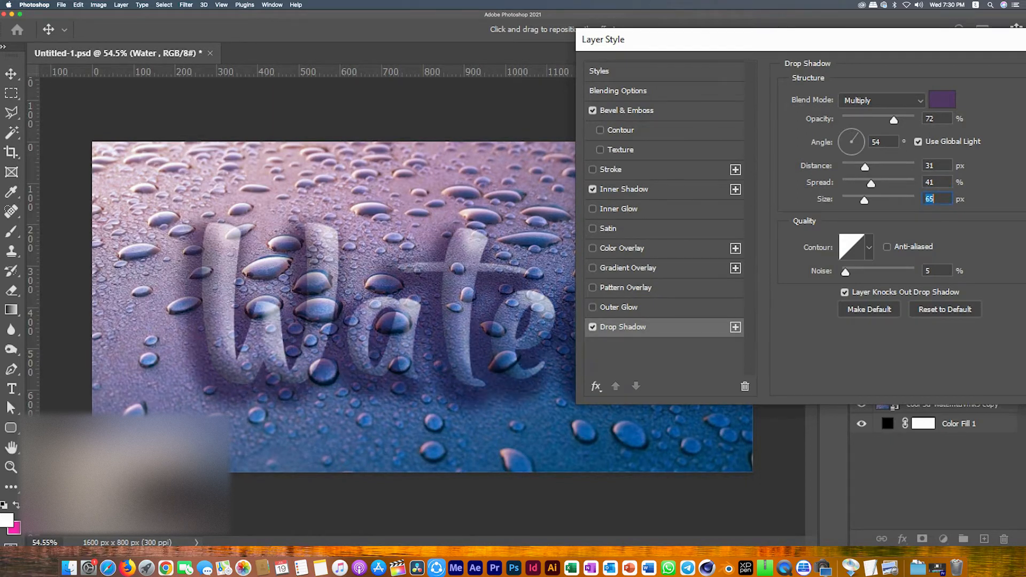
{"action": "type", "text": "57"}
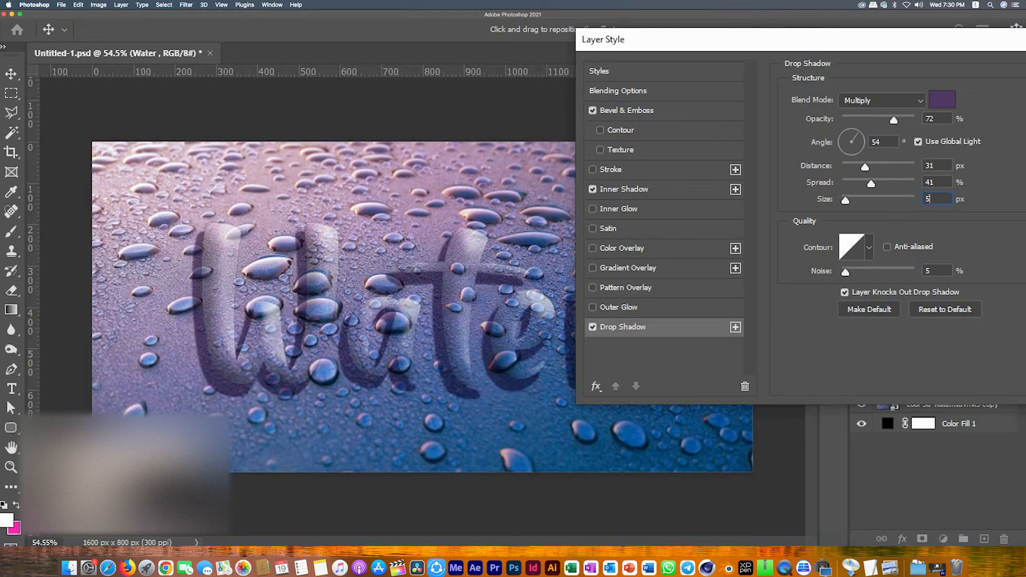
{"action": "left_click_drag", "start_coordinate": [721, 40], "coordinate": [327, 381]}
{"action": "key", "text": "Return"}
Step: Move the Water text slightly upward with Free Transform
{"action": "key", "text": "cmd+t"}
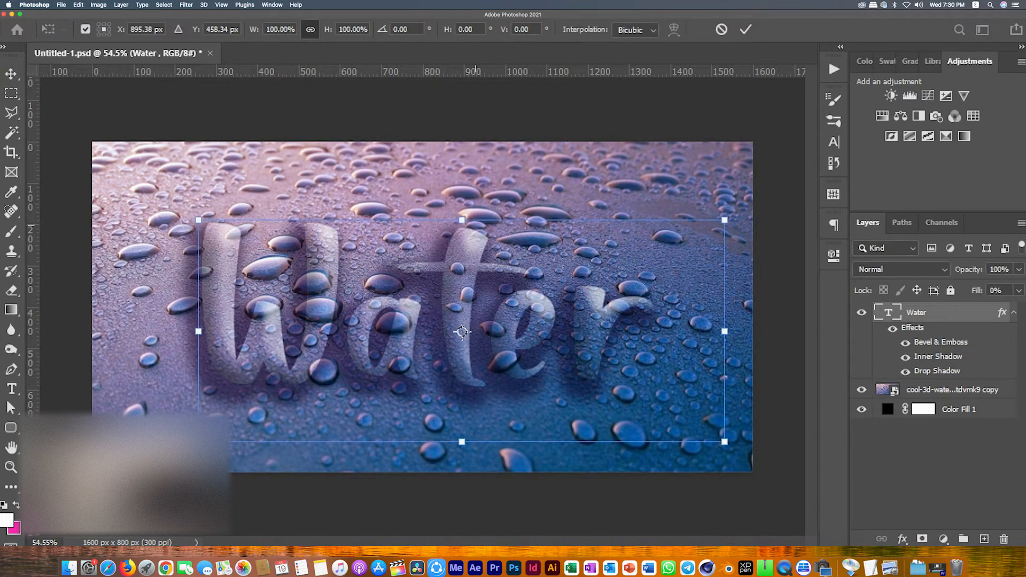
{"action": "mouse_move", "coordinate": [462, 219]}
{"action": "left_mouse_down"}
{"action": "mouse_move", "coordinate": [462, 197]}
{"action": "mouse_move", "coordinate": [461, 218]}
{"action": "left_mouse_up"}
{"action": "mouse_move", "coordinate": [466, 290]}
{"action": "left_mouse_down"}
{"action": "mouse_move", "coordinate": [461, 268]}
{"action": "mouse_move", "coordinate": [473, 280]}
{"action": "left_mouse_up"}
{"action": "key", "text": "Return"}
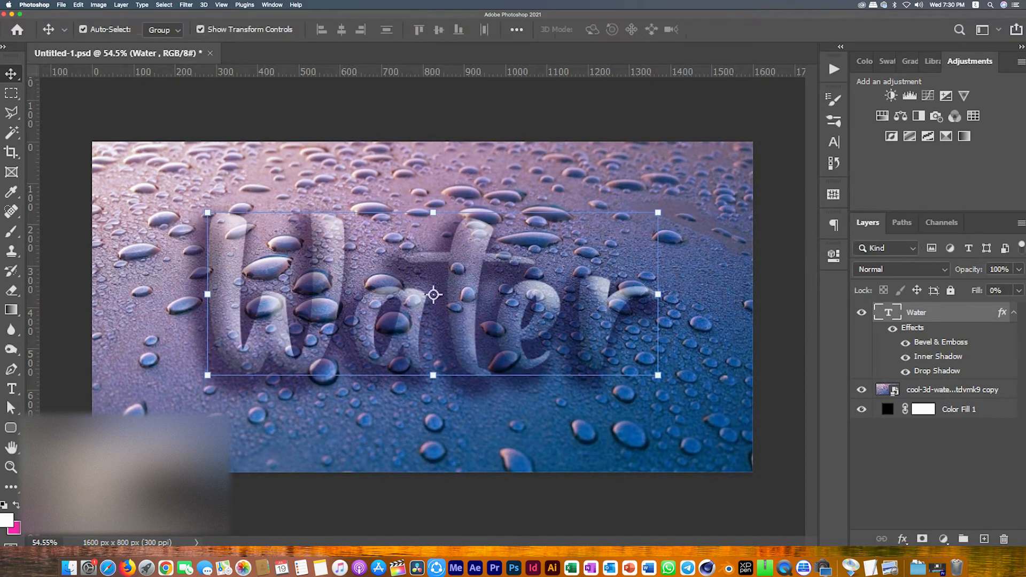
Step: Reopen the layer style and fine-tune the drop shadow distance, spread and size sliders
{"action": "double_click", "coordinate": [961, 312]}
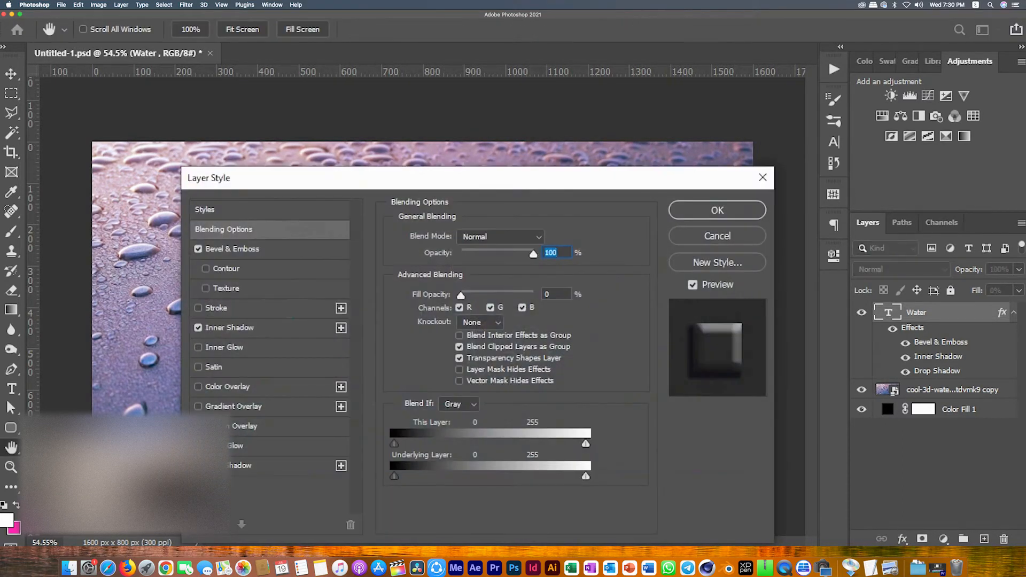
{"action": "left_click_drag", "start_coordinate": [444, 177], "coordinate": [963, 49]}
{"action": "left_click", "coordinate": [747, 338]}
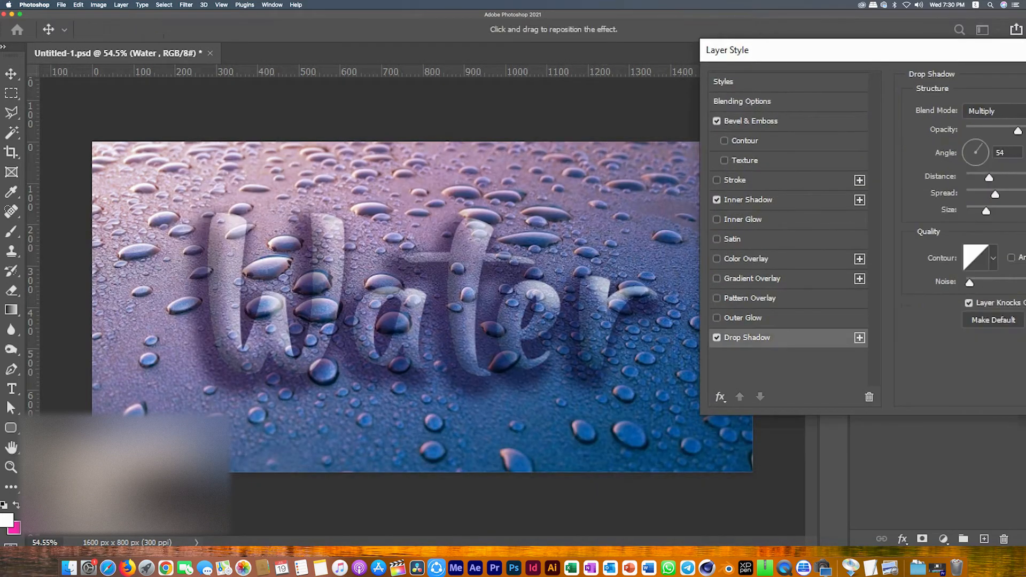
{"action": "mouse_move", "coordinate": [986, 211]}
{"action": "left_mouse_down"}
{"action": "mouse_move", "coordinate": [975, 211]}
{"action": "mouse_move", "coordinate": [985, 194]}
{"action": "left_mouse_up"}
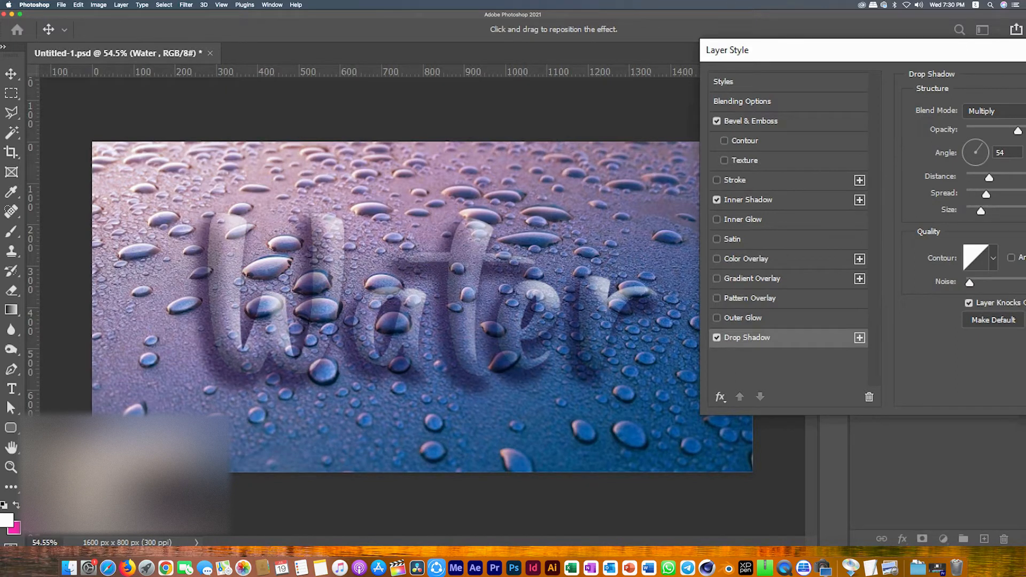
{"action": "left_click_drag", "start_coordinate": [989, 177], "coordinate": [977, 177]}
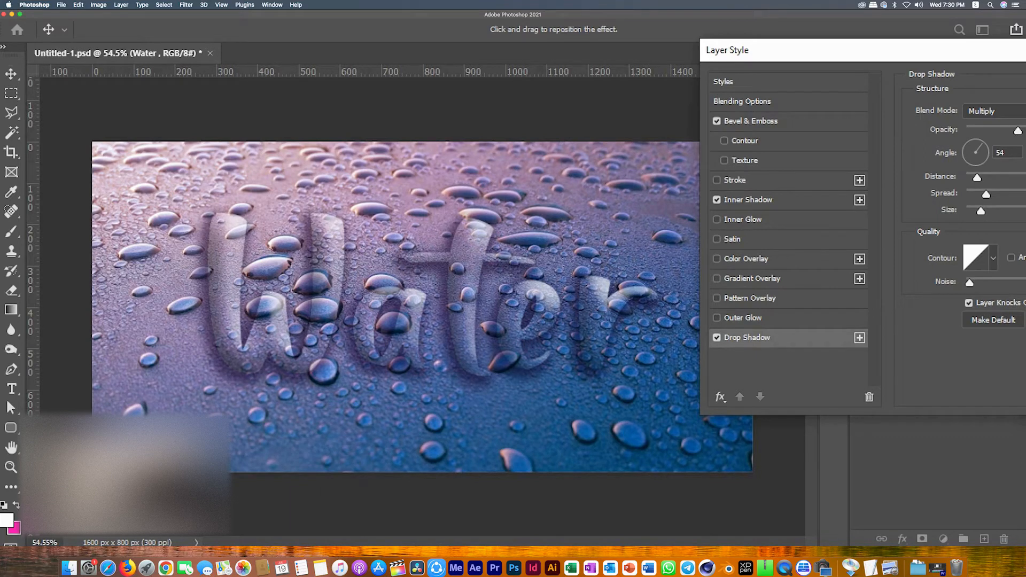
{"action": "left_click_drag", "start_coordinate": [985, 194], "coordinate": [990, 194]}
{"action": "left_click", "coordinate": [524, 350]}
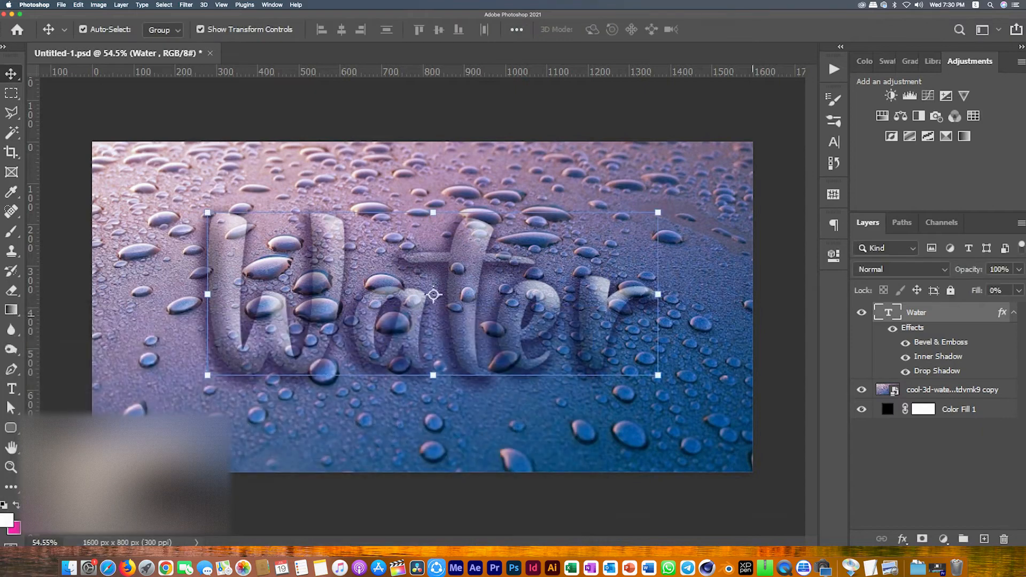
Step: Hide the Group 1 layer group
{"action": "left_click", "coordinate": [930, 470]}
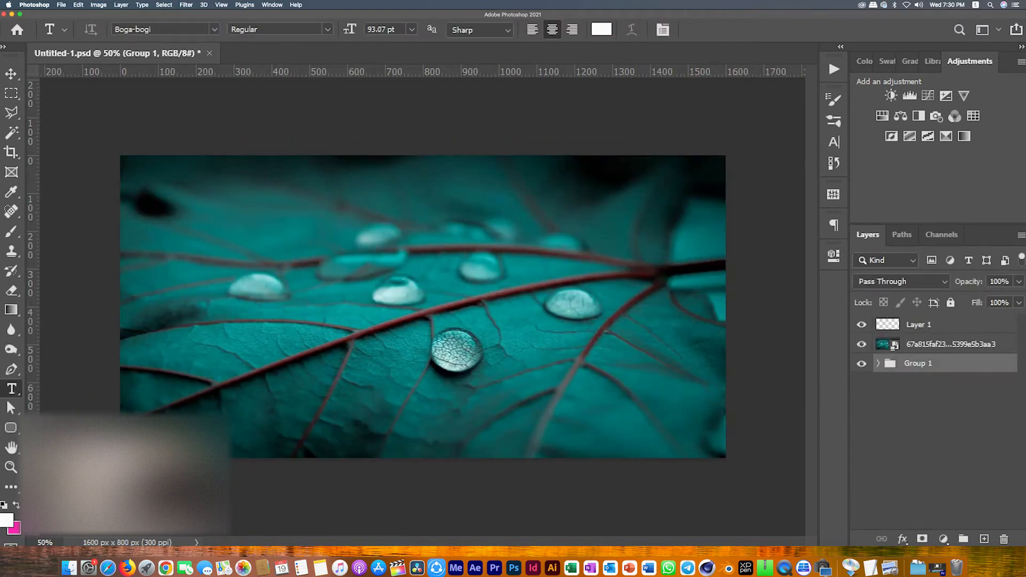
{"action": "left_click", "coordinate": [861, 364]}
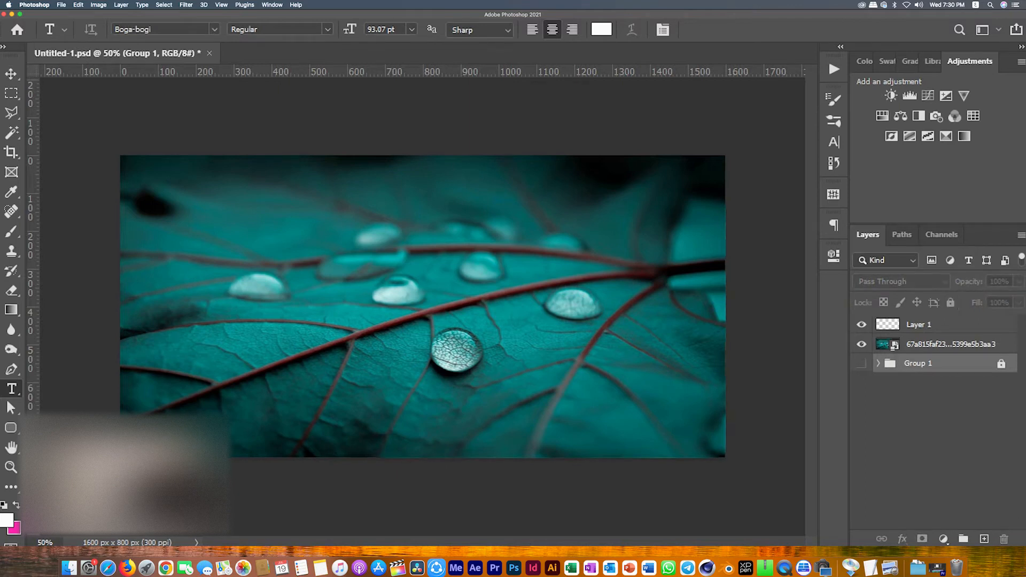
Step: Add the text Water on the leaf image with the Type tool
{"action": "left_click", "coordinate": [919, 324]}
{"action": "left_click", "coordinate": [302, 299]}
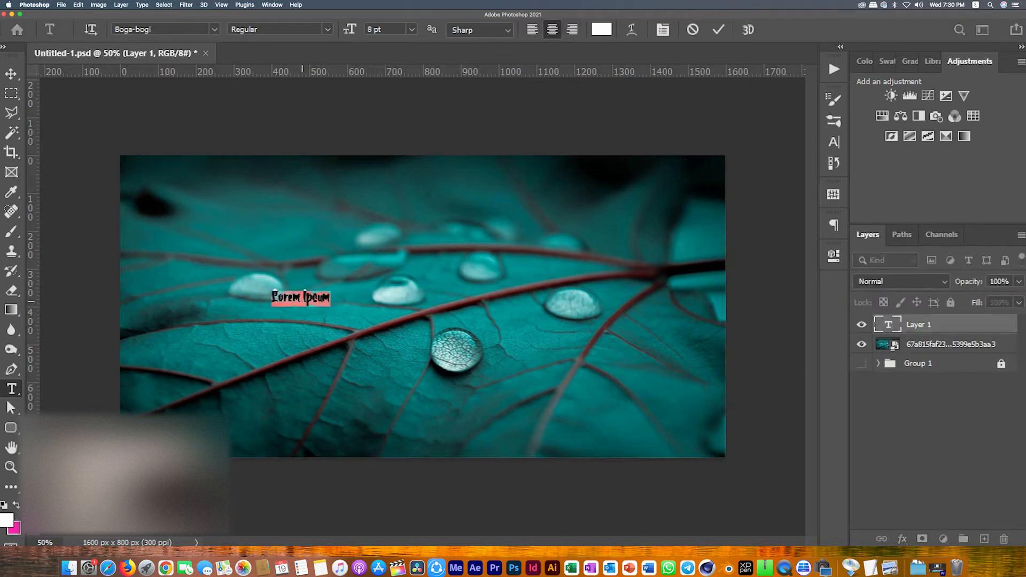
{"action": "type", "text": "Water"}
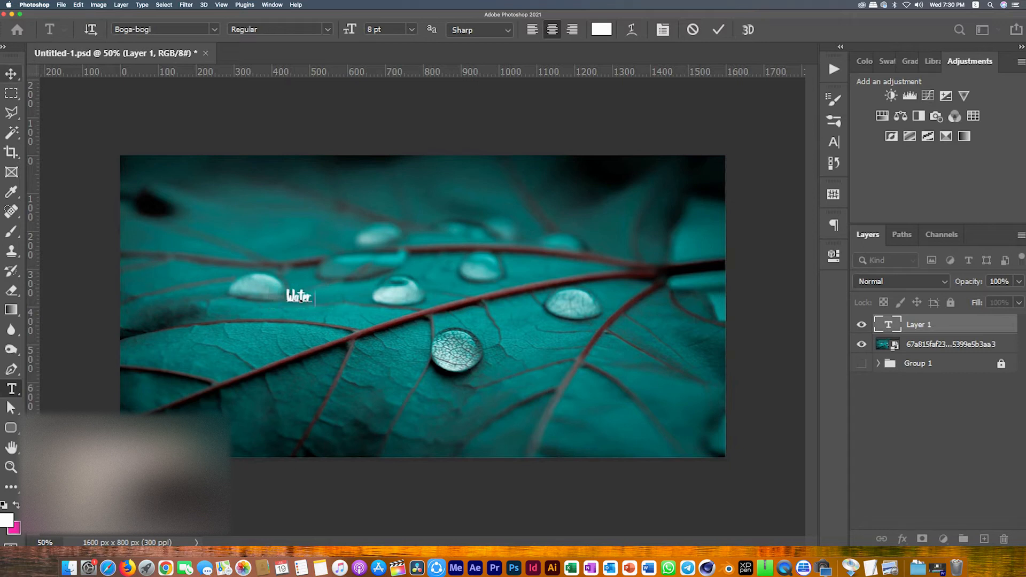
Step: Scale the Water text up so it spans the middle of the leaf image
{"action": "left_click", "coordinate": [11, 73]}
{"action": "left_click_drag", "start_coordinate": [312, 295], "coordinate": [630, 296]}
{"action": "key", "text": "Return"}
{"action": "left_click_drag", "start_coordinate": [549, 298], "coordinate": [632, 326]}
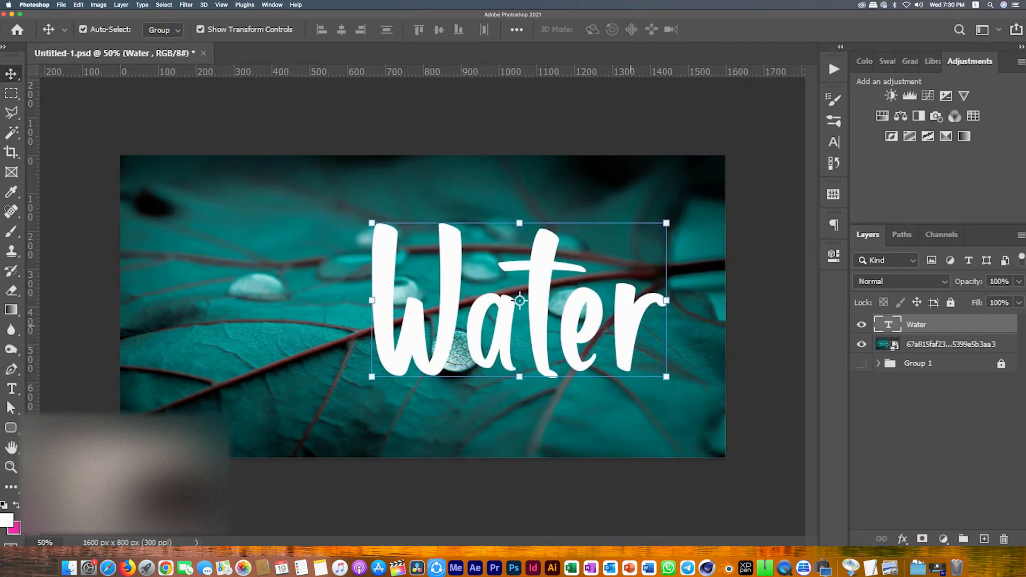
Step: Change the Water text's font to Retro Delight DEMO
{"action": "double_click", "coordinate": [632, 325]}
{"action": "left_click", "coordinate": [214, 29]}
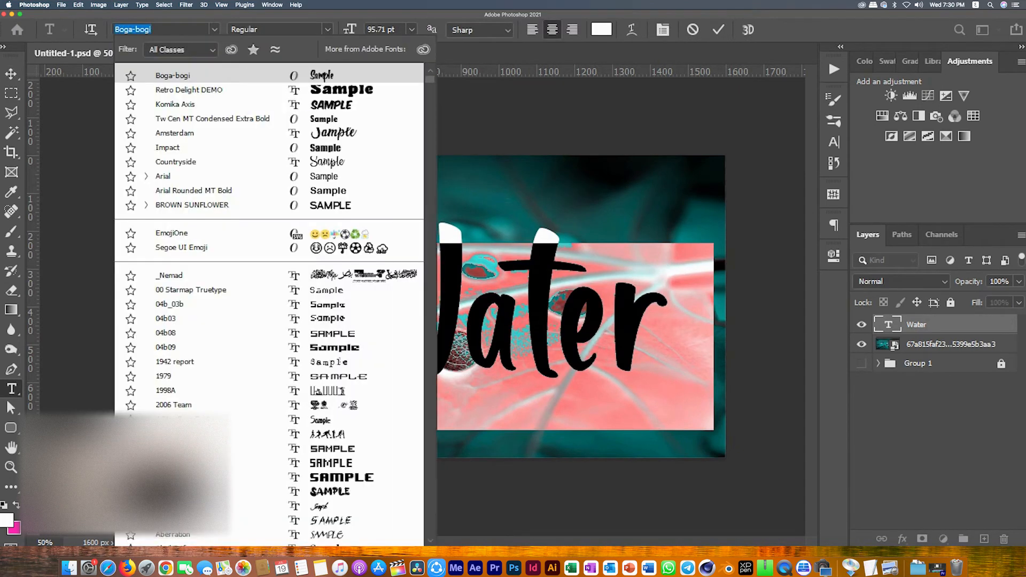
{"action": "key", "text": "Down"}
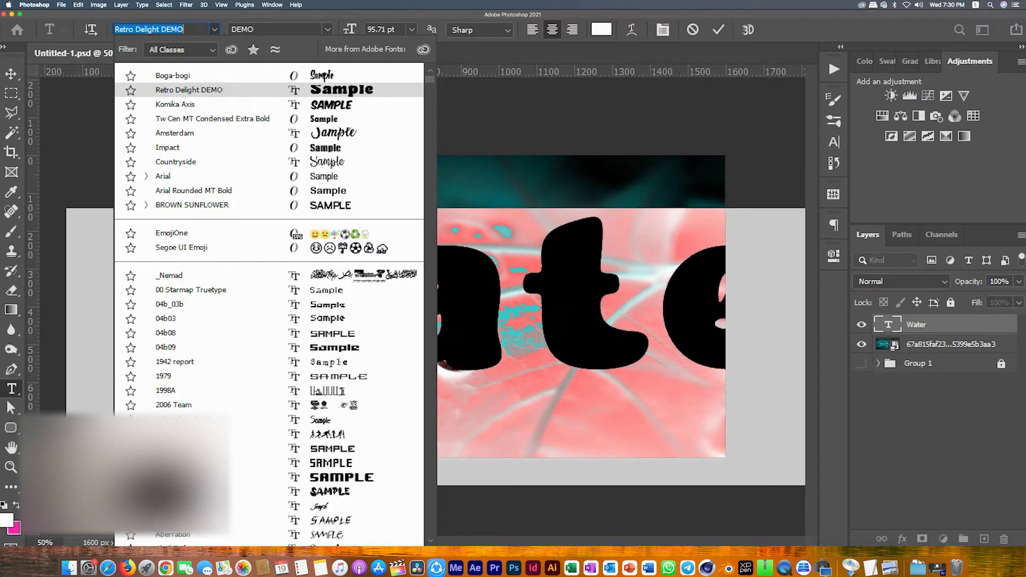
{"action": "left_click", "coordinate": [189, 90]}
{"action": "left_click", "coordinate": [11, 74]}
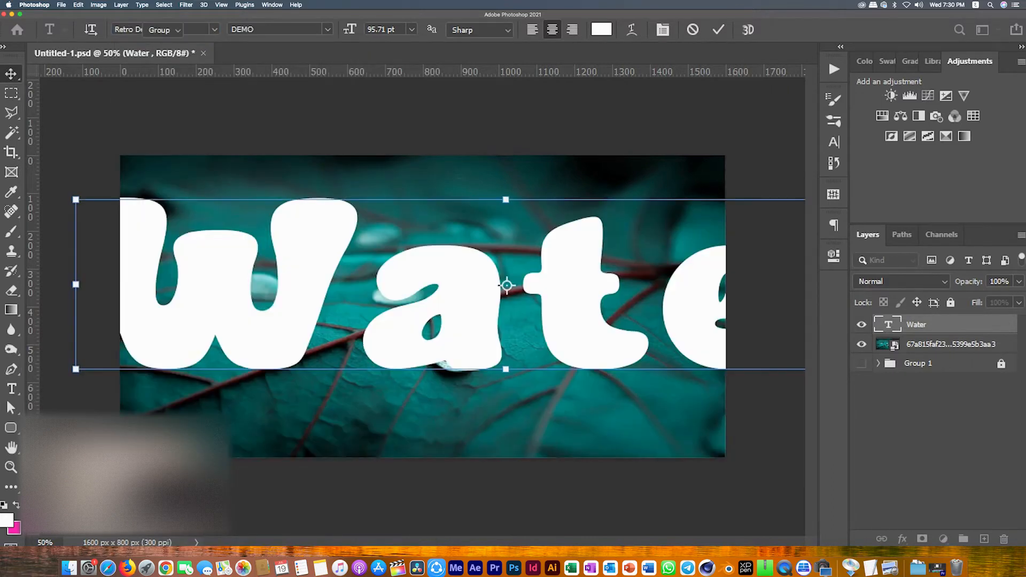
Step: Resize and reposition the Water text to fit within the image
{"action": "left_click_drag", "start_coordinate": [506, 285], "coordinate": [537, 395]}
{"action": "left_click_drag", "start_coordinate": [537, 250], "coordinate": [551, 352]}
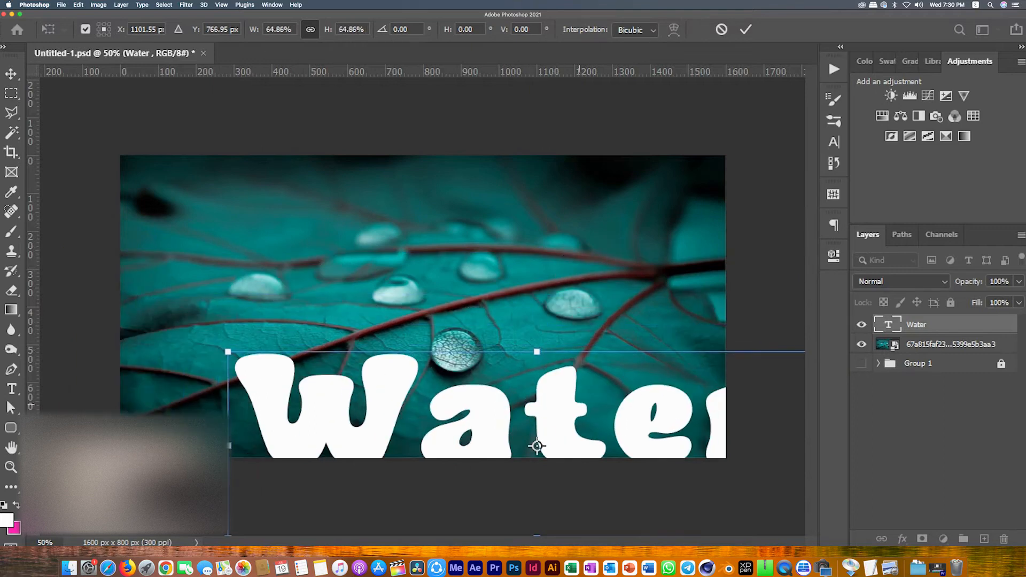
{"action": "left_click_drag", "start_coordinate": [551, 397], "coordinate": [511, 352]}
{"action": "left_click_drag", "start_coordinate": [496, 400], "coordinate": [468, 346]}
{"action": "left_click_drag", "start_coordinate": [776, 345], "coordinate": [703, 345]}
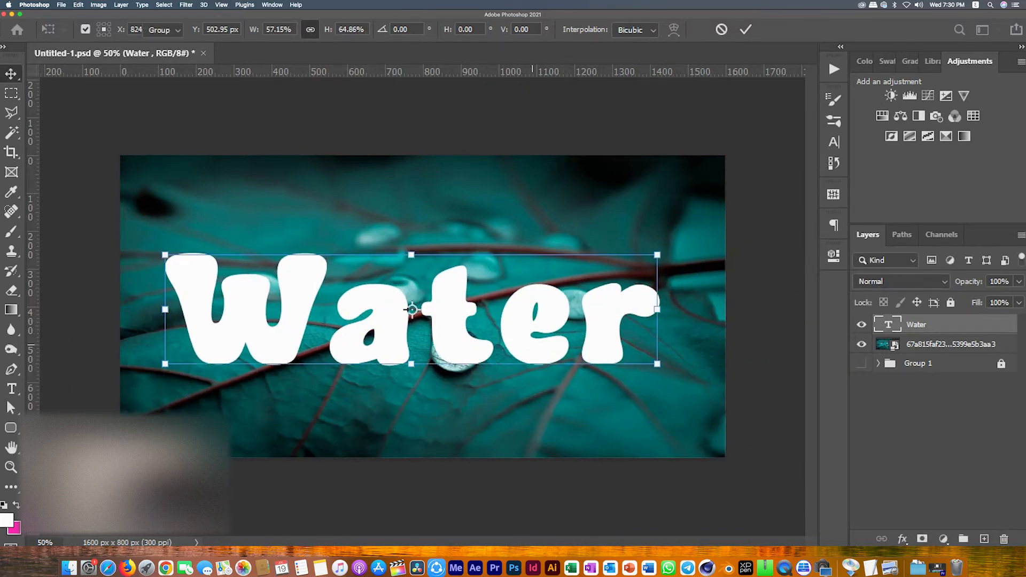
Step: Retype the letters of the text so it reads WATER in capitals
{"action": "double_click", "coordinate": [532, 345]}
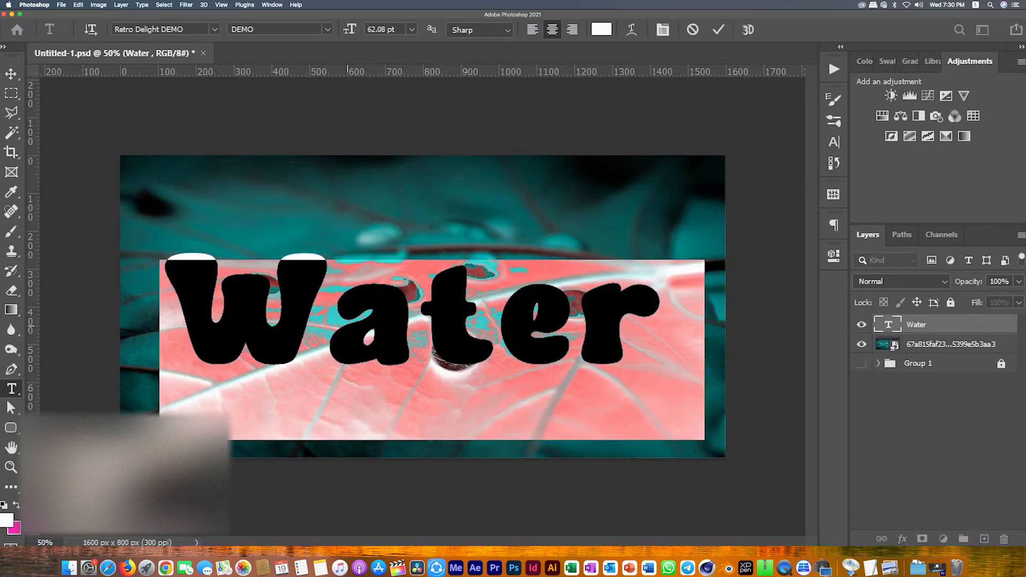
{"action": "left_click_drag", "start_coordinate": [347, 321], "coordinate": [382, 321]}
{"action": "type", "text": "A"}
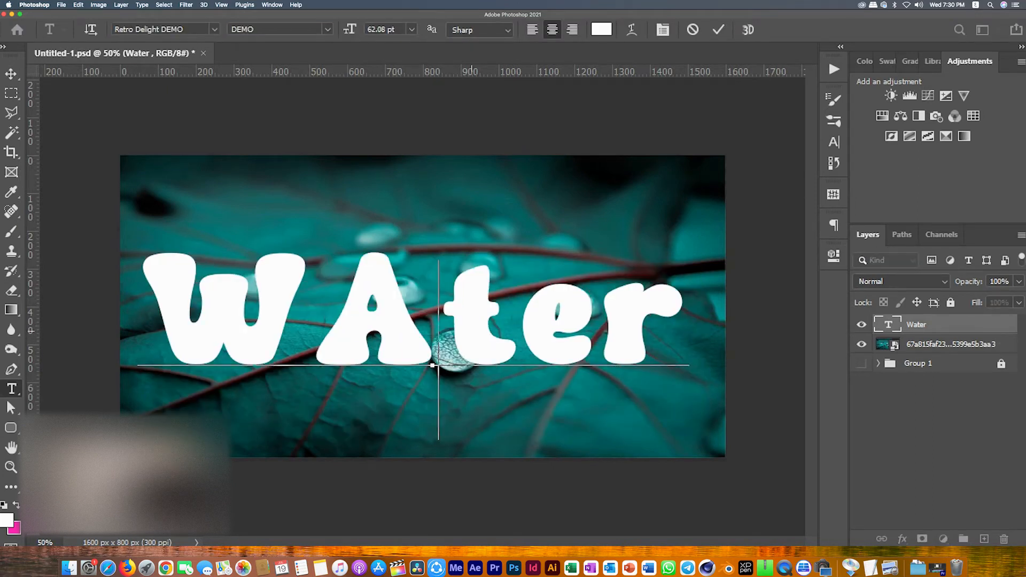
{"action": "left_click_drag", "start_coordinate": [472, 331], "coordinate": [482, 331]}
{"action": "type", "text": "T"}
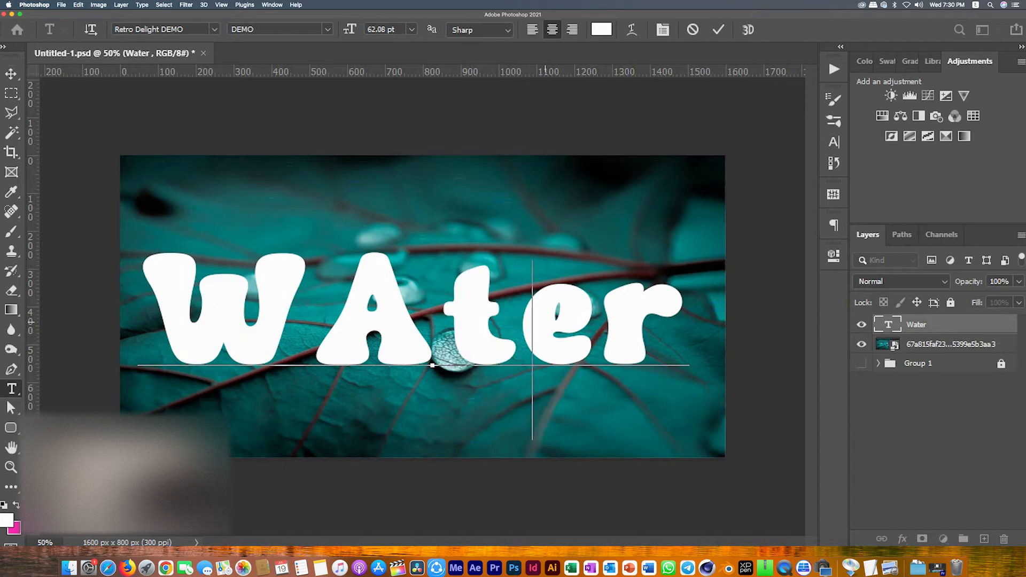
{"action": "left_click_drag", "start_coordinate": [551, 340], "coordinate": [716, 342]}
{"action": "type", "text": "E"}
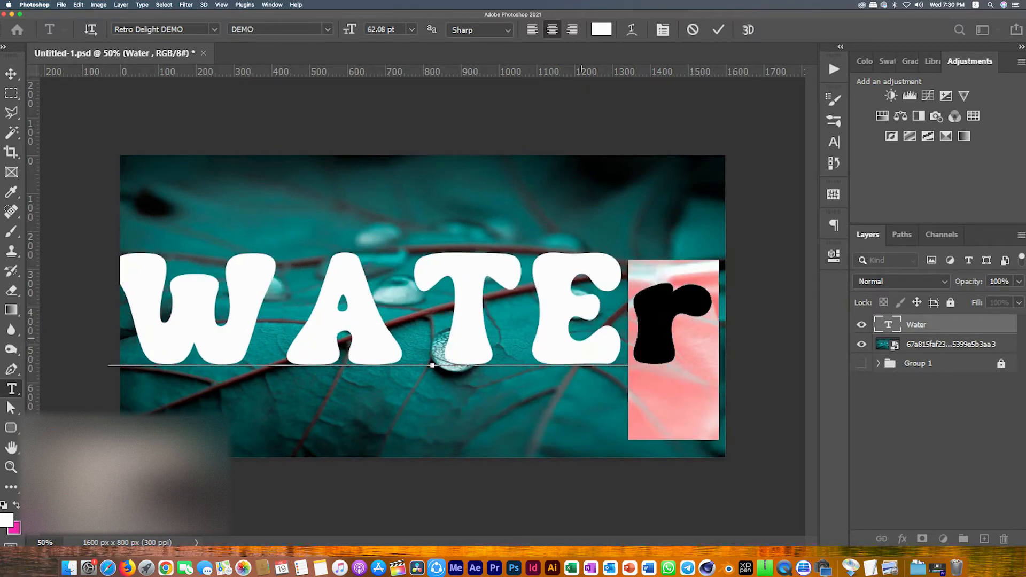
{"action": "type", "text": "R"}
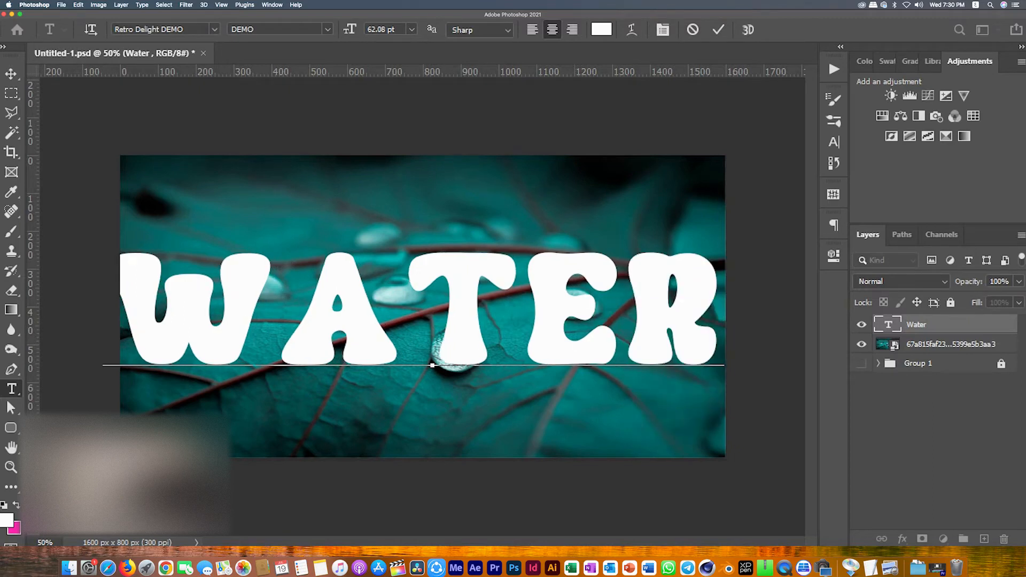
Step: Scale and center the WATER text on the image with Free Transform
{"action": "left_click", "coordinate": [12, 74]}
{"action": "key", "text": "super+t"}
{"action": "left_click_drag", "start_coordinate": [457, 351], "coordinate": [507, 348]}
{"action": "left_click_drag", "start_coordinate": [505, 254], "coordinate": [506, 273]}
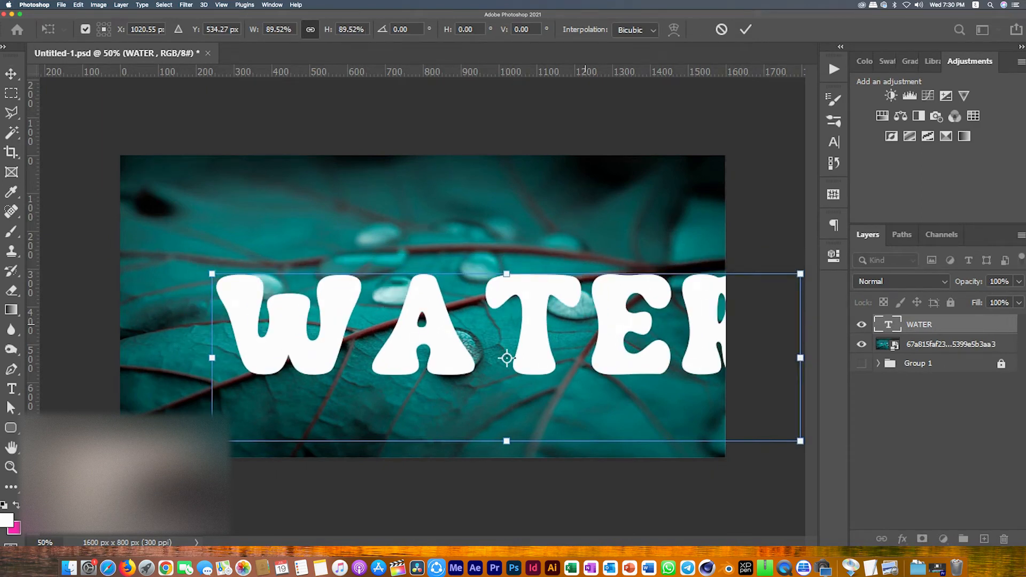
{"action": "left_click_drag", "start_coordinate": [507, 357], "coordinate": [363, 338]}
{"action": "left_click_drag", "start_coordinate": [588, 331], "coordinate": [647, 343]}
{"action": "key", "text": "Return"}
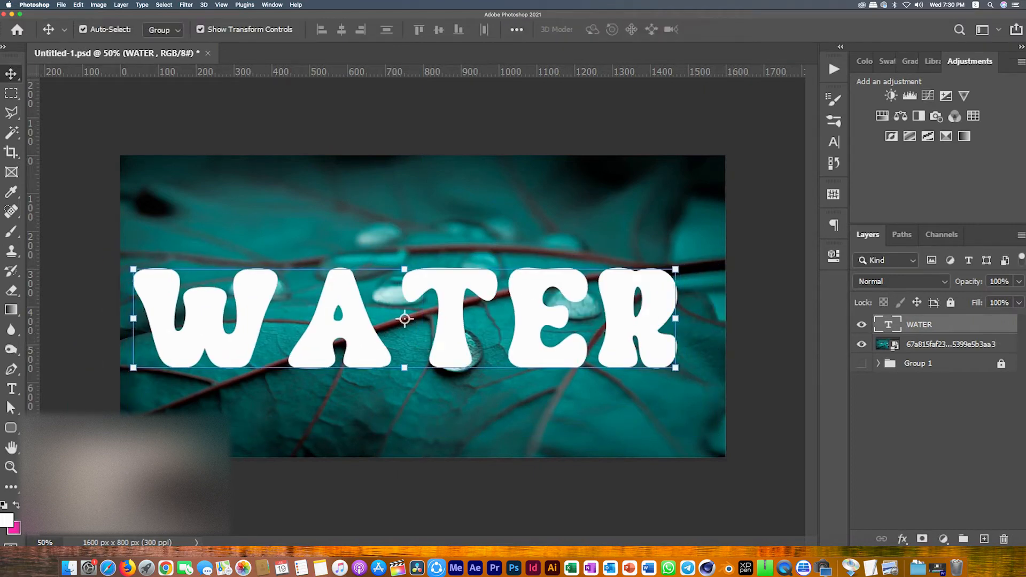
Step: Open the layer style, set Fill Opacity to 0% and enable Bevel & Emboss
{"action": "left_click", "coordinate": [903, 539]}
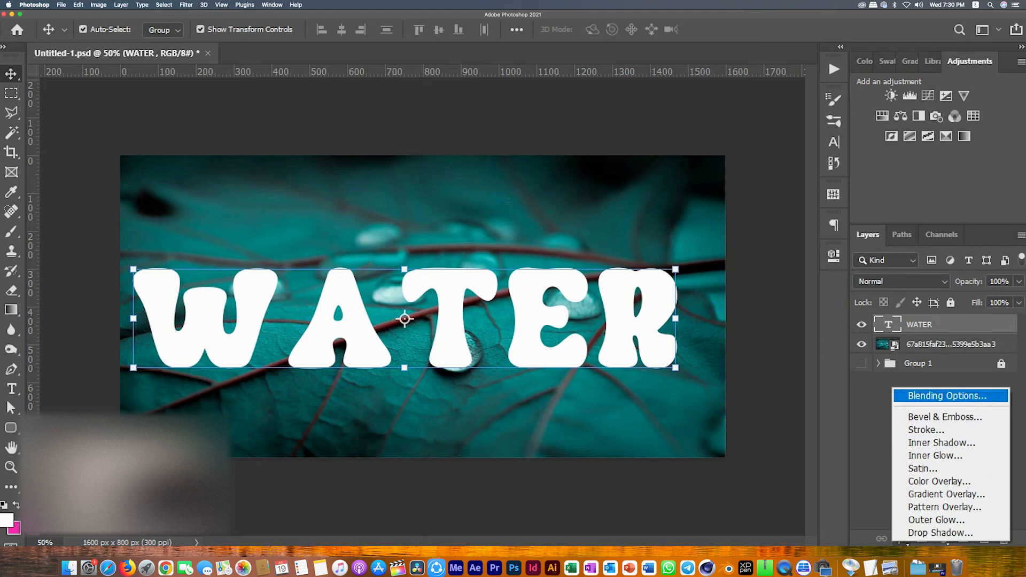
{"action": "left_click", "coordinate": [935, 456]}
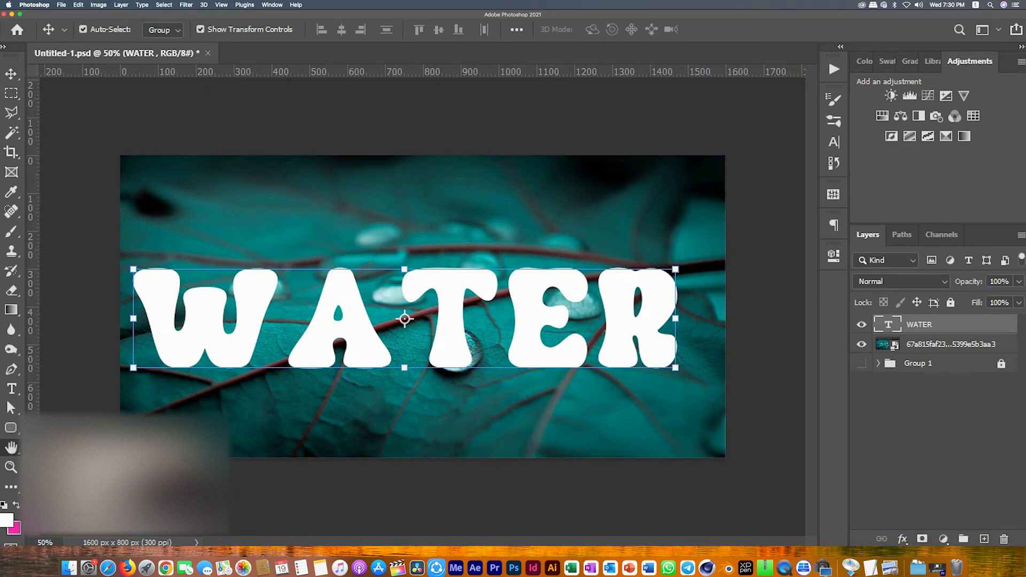
{"action": "key", "text": "Tab"}
{"action": "type", "text": "0"}
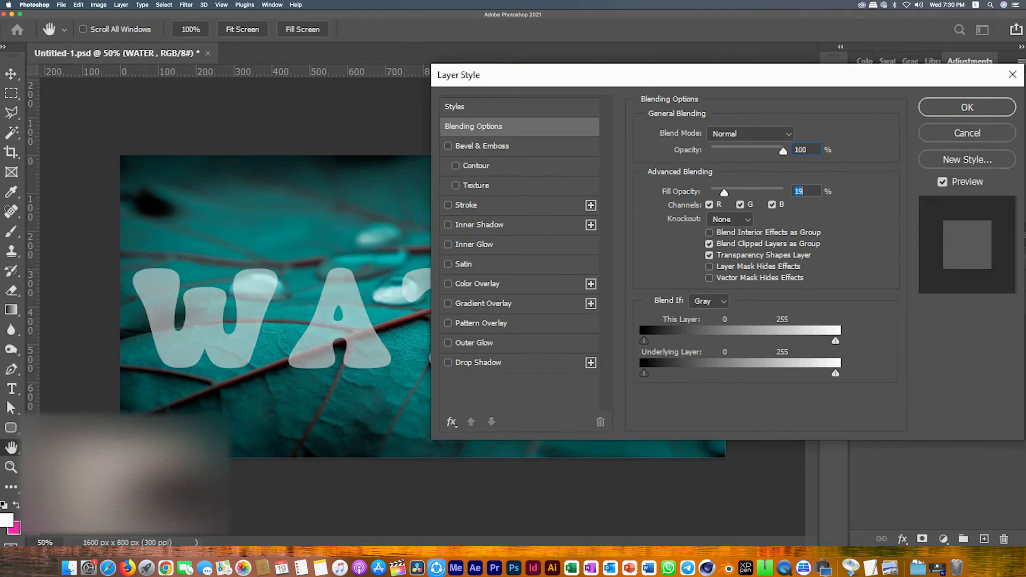
{"action": "left_click", "coordinate": [482, 146]}
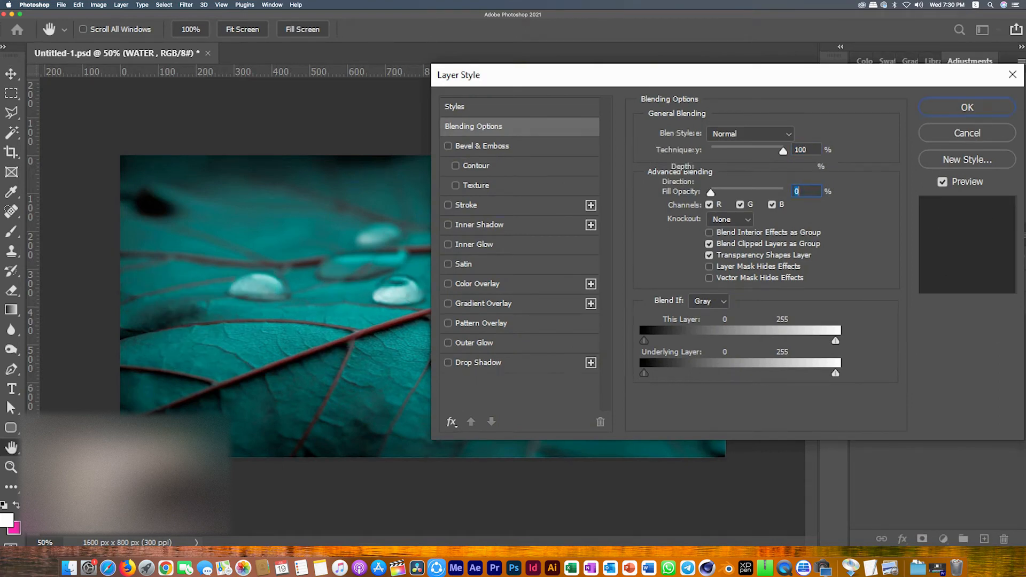
{"action": "left_click_drag", "start_coordinate": [556, 75], "coordinate": [731, 71]}
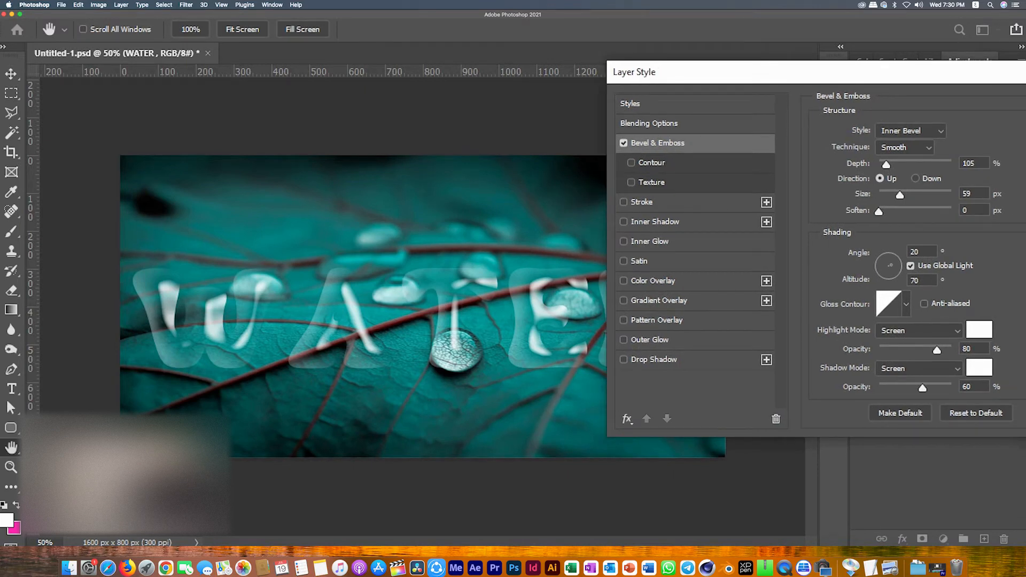
Step: Enable Inner Shadow and set its distance to 10 px, choke to 0% and size to 15 px
{"action": "left_click", "coordinate": [650, 242]}
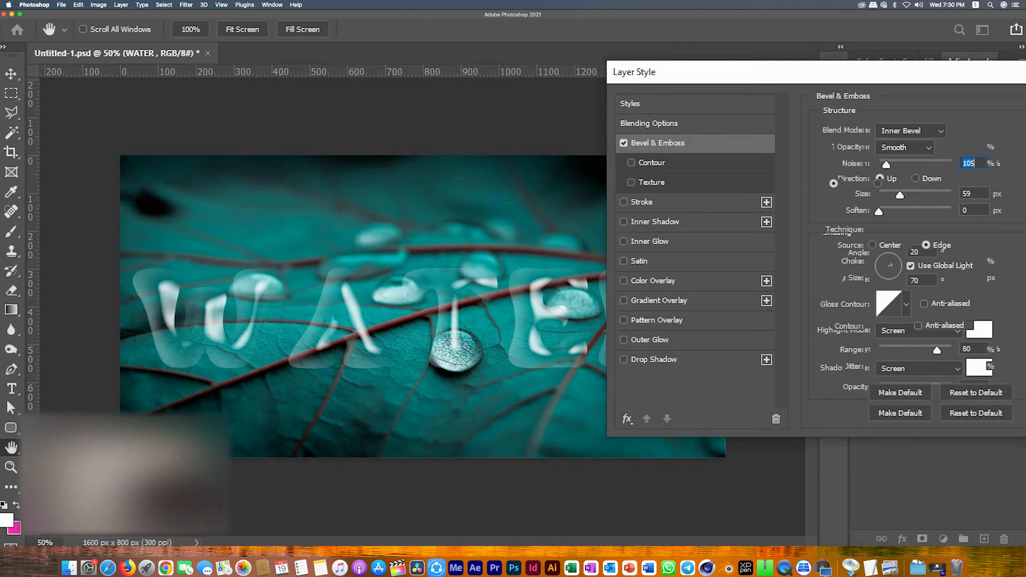
{"action": "left_click", "coordinate": [655, 222]}
{"action": "left_click", "coordinate": [623, 242]}
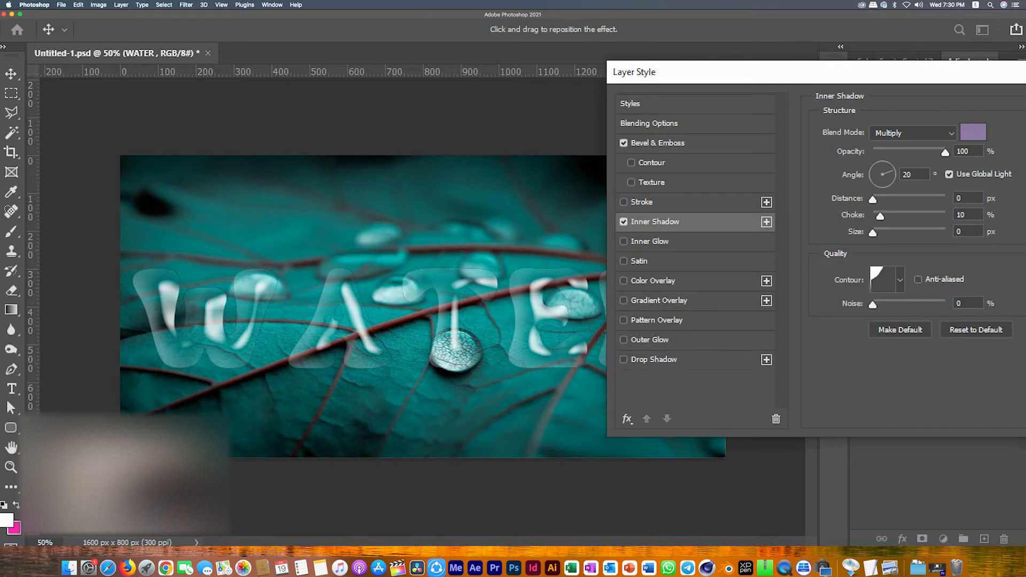
{"action": "double_click", "coordinate": [959, 198]}
{"action": "type", "text": "4"}
{"action": "key", "text": "BackSpace"}
{"action": "type", "text": "10"}
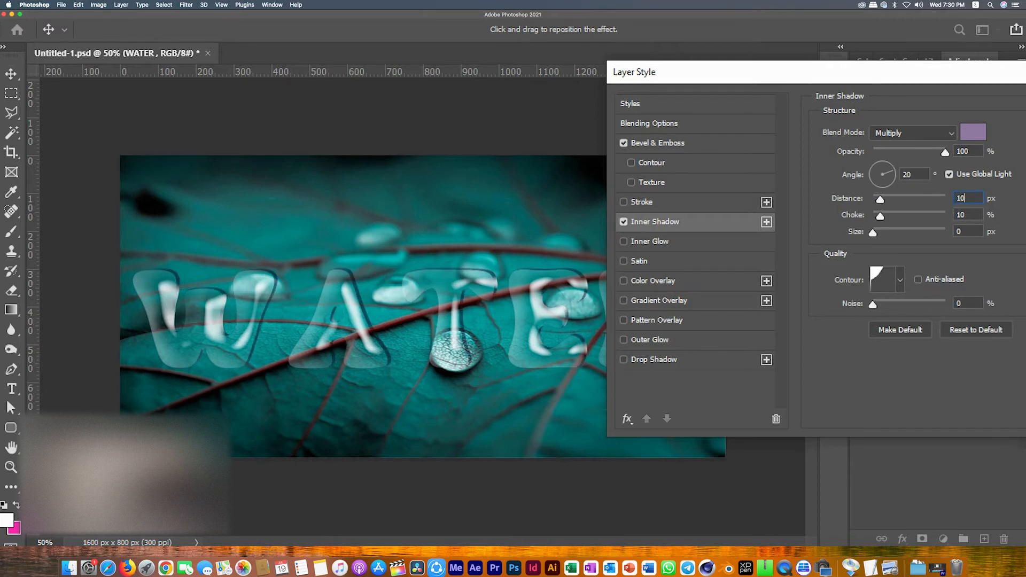
{"action": "key", "text": "Tab"}
{"action": "type", "text": "0"}
{"action": "key", "text": "Tab"}
{"action": "type", "text": "15"}
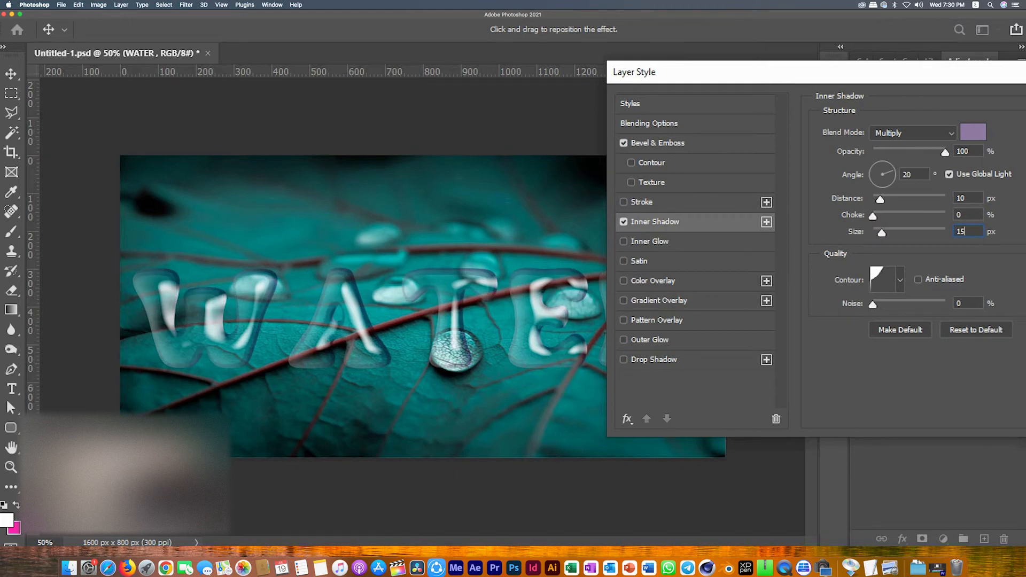
Step: Set the inner shadow colour to a teal 007473 sampled from the image and its angle to 60°
{"action": "left_click", "coordinate": [973, 132]}
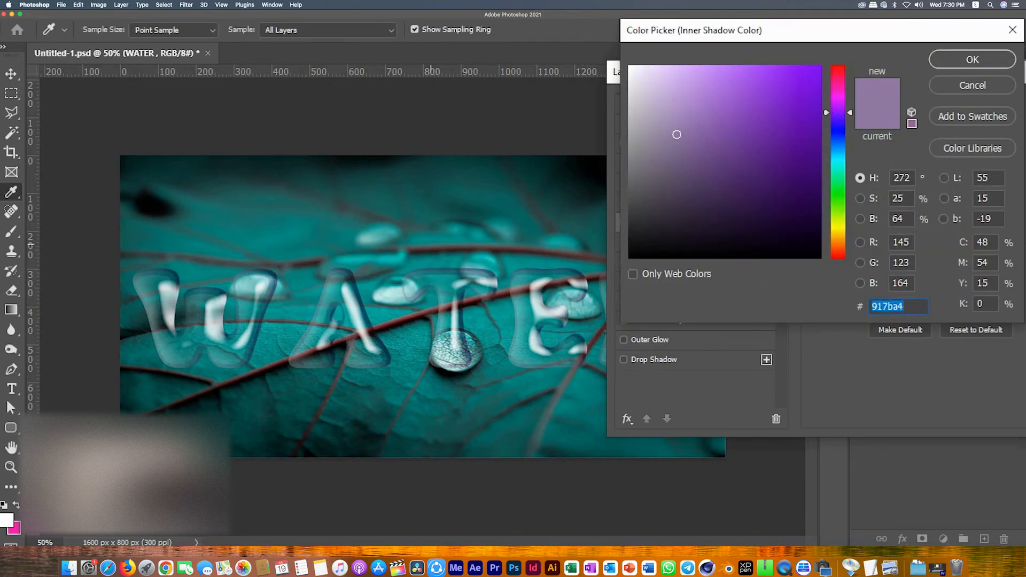
{"action": "left_click", "coordinate": [334, 238]}
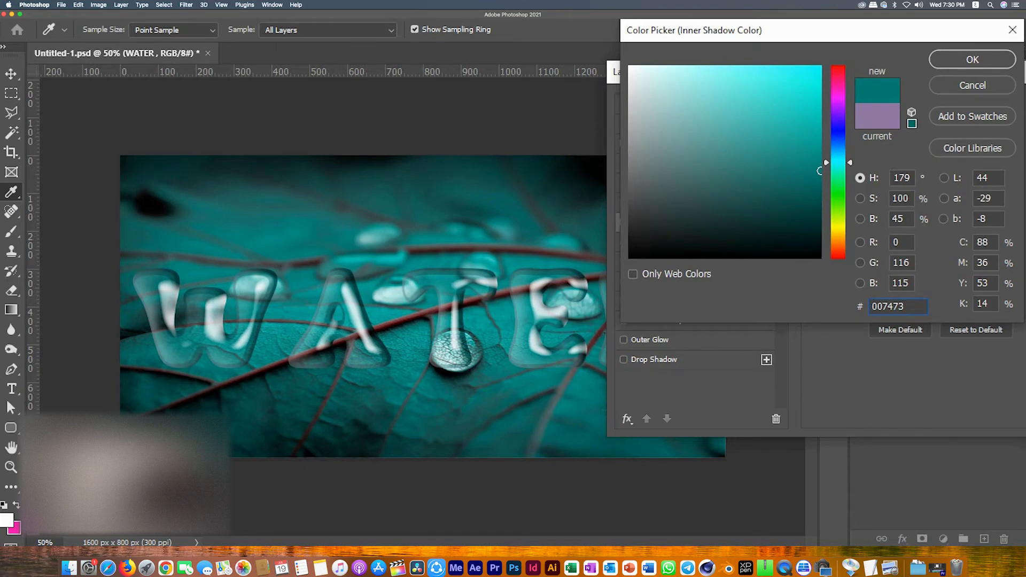
{"action": "key", "text": "Return"}
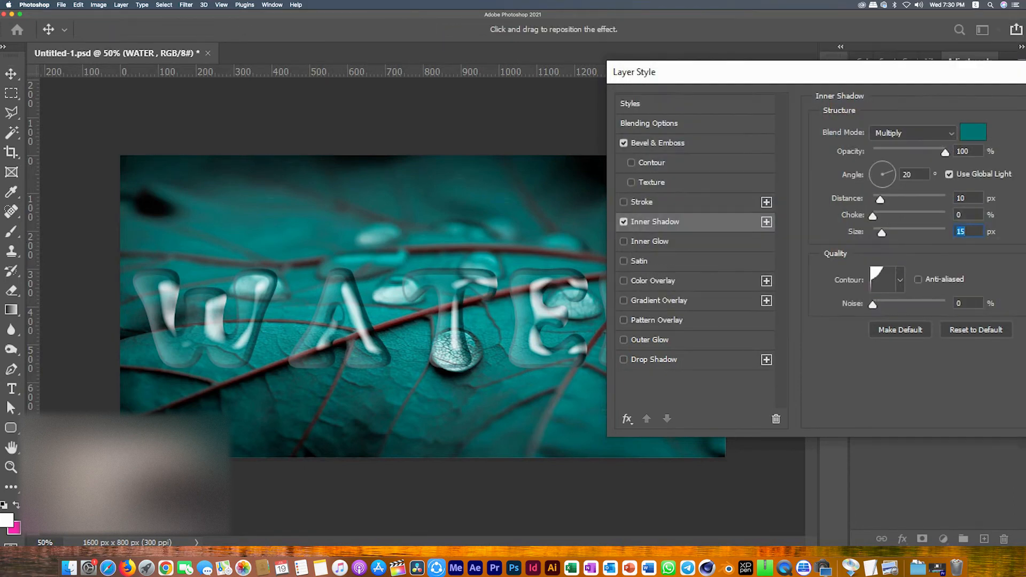
{"action": "double_click", "coordinate": [908, 175]}
{"action": "type", "text": "60"}
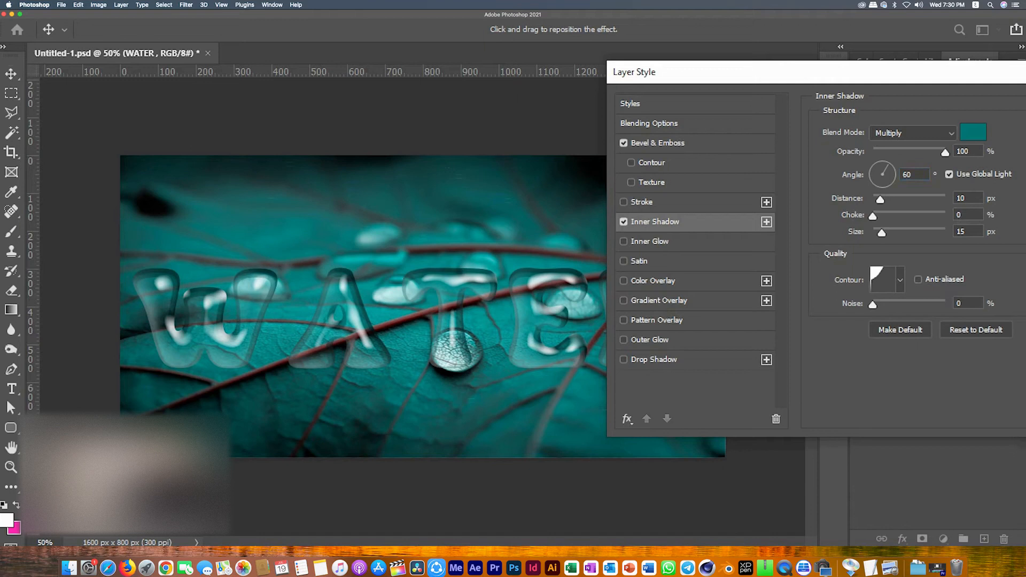
{"action": "left_click", "coordinate": [900, 279]}
{"action": "left_click", "coordinate": [808, 315]}
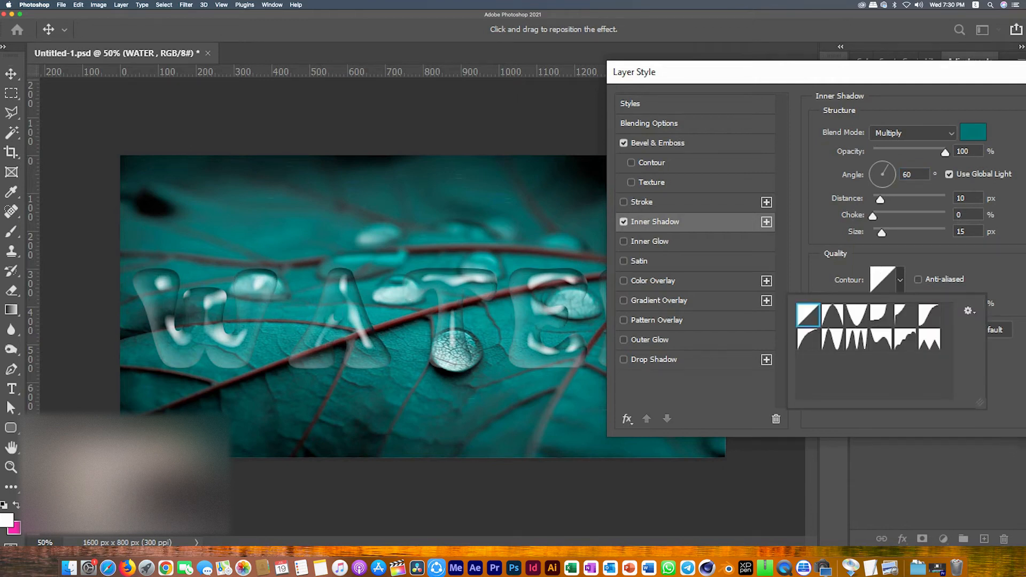
{"action": "left_click", "coordinate": [900, 280]}
Step: Enable Drop Shadow and set its colour to a teal 018386 sampled from the image
{"action": "left_click", "coordinate": [653, 360]}
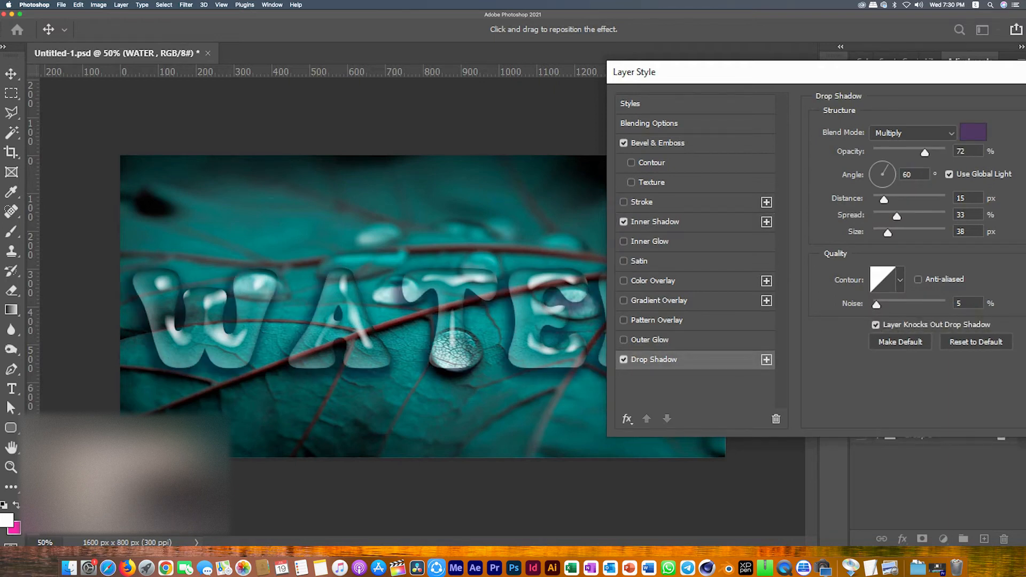
{"action": "left_click", "coordinate": [973, 132]}
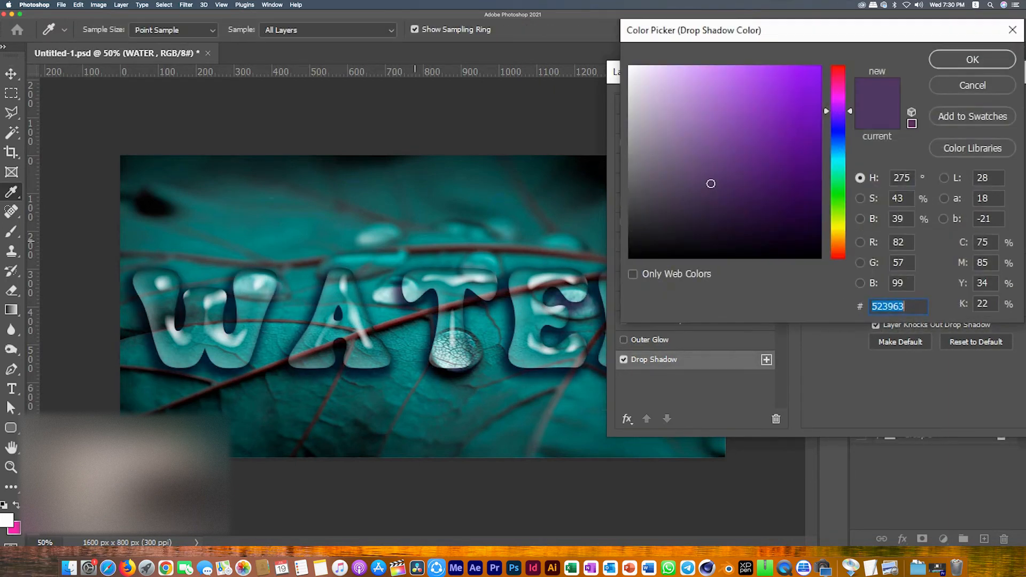
{"action": "left_click", "coordinate": [367, 213]}
{"action": "left_click", "coordinate": [292, 223]}
{"action": "left_click", "coordinate": [292, 229]}
{"action": "left_click", "coordinate": [292, 249]}
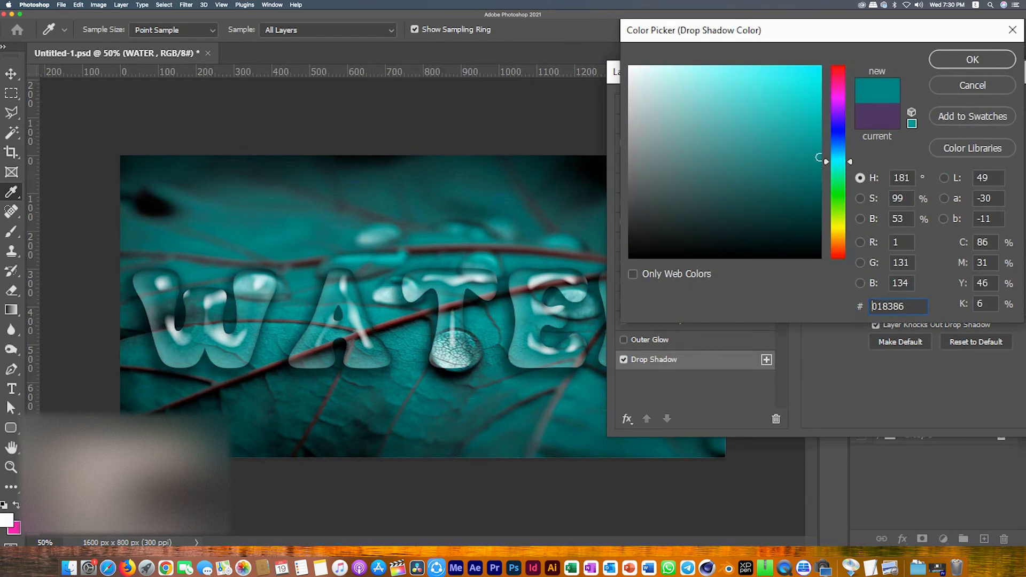
{"action": "left_click", "coordinate": [972, 59]}
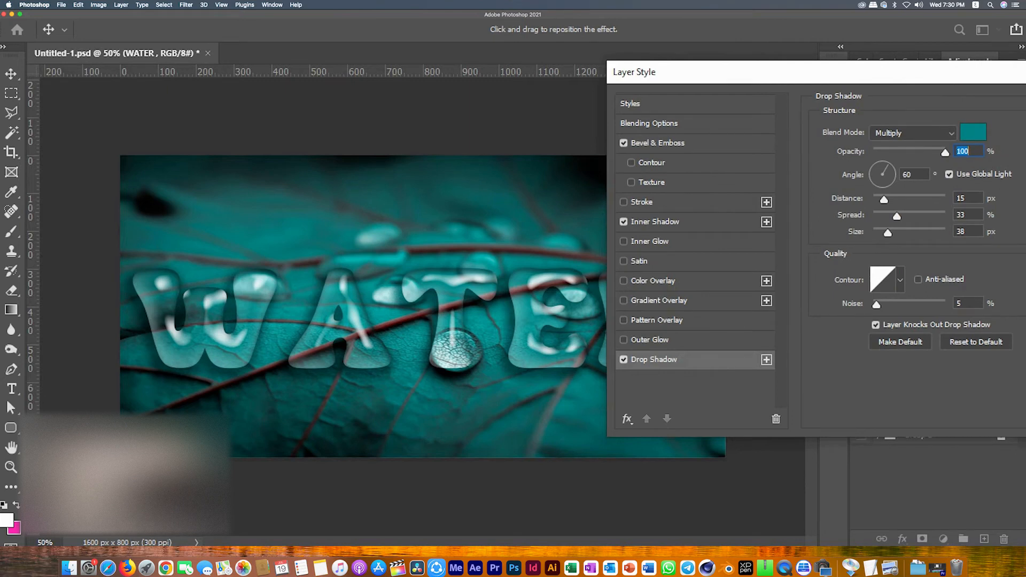
Step: Set the drop shadow distance to 5 px, spread 0%, size 6 px, noise 0% and apply the style
{"action": "key", "text": "Tab"}
{"action": "key", "text": "Tab"}
{"action": "type", "text": "5"}
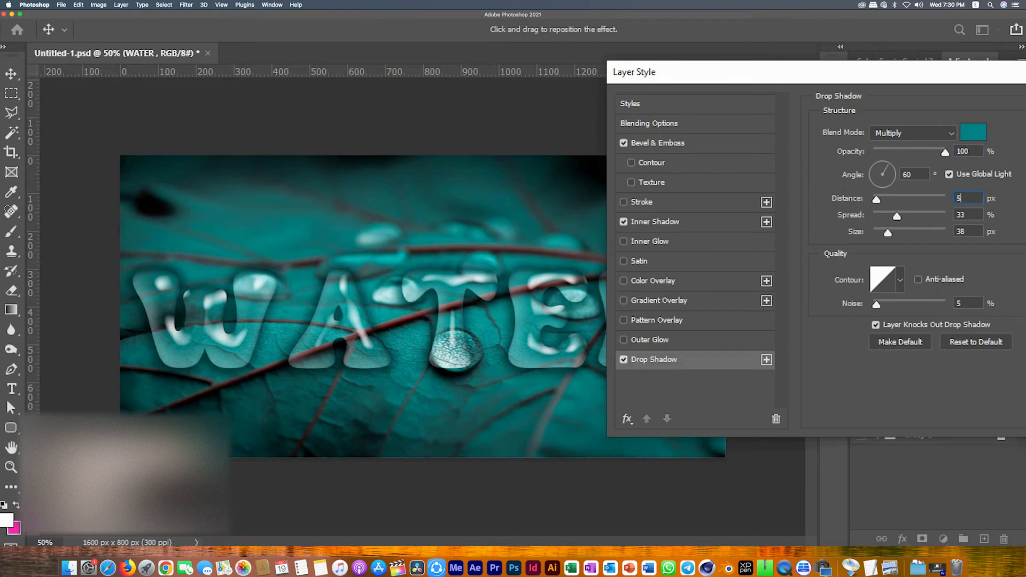
{"action": "key", "text": "Tab"}
{"action": "type", "text": "0"}
{"action": "key", "text": "Tab"}
{"action": "type", "text": "6"}
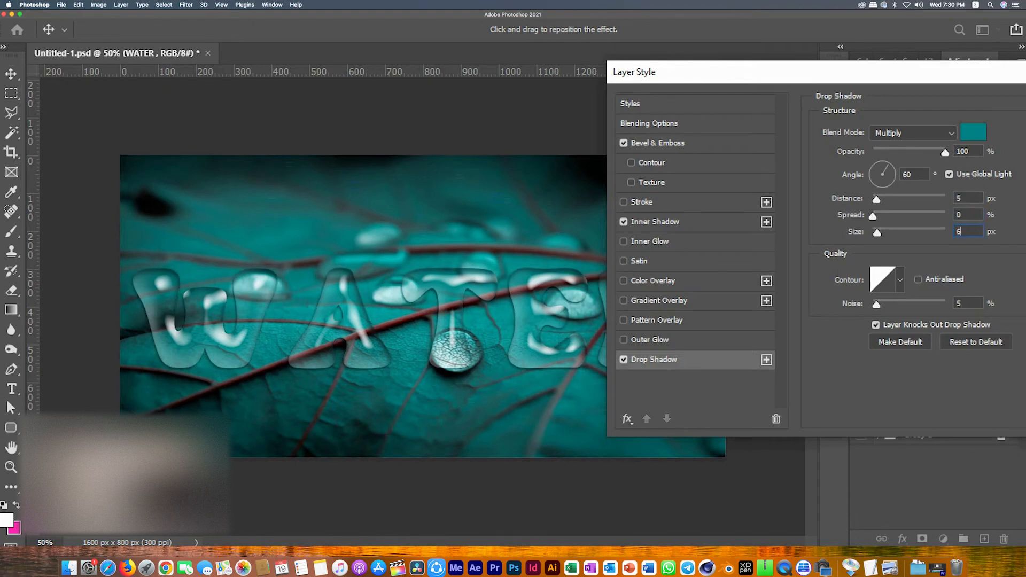
{"action": "key", "text": "Tab"}
{"action": "type", "text": "0"}
{"action": "left_click_drag", "start_coordinate": [781, 72], "coordinate": [385, 196]}
{"action": "key", "text": "Return"}
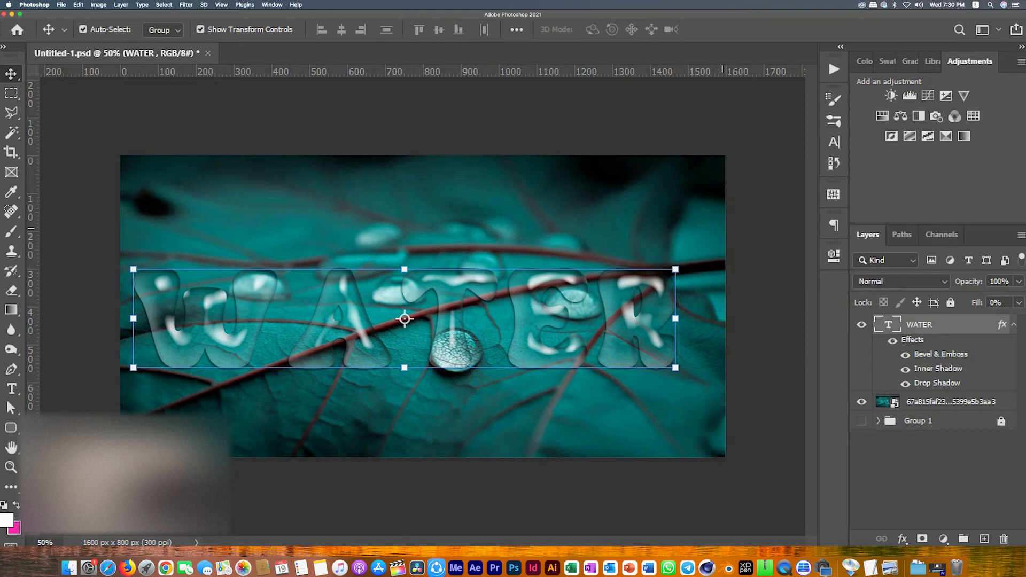
Step: Reshape the WATER text with a free transform, skewing its frame, and commit the transform
{"action": "left_click_drag", "start_coordinate": [133, 269], "coordinate": [177, 274]}
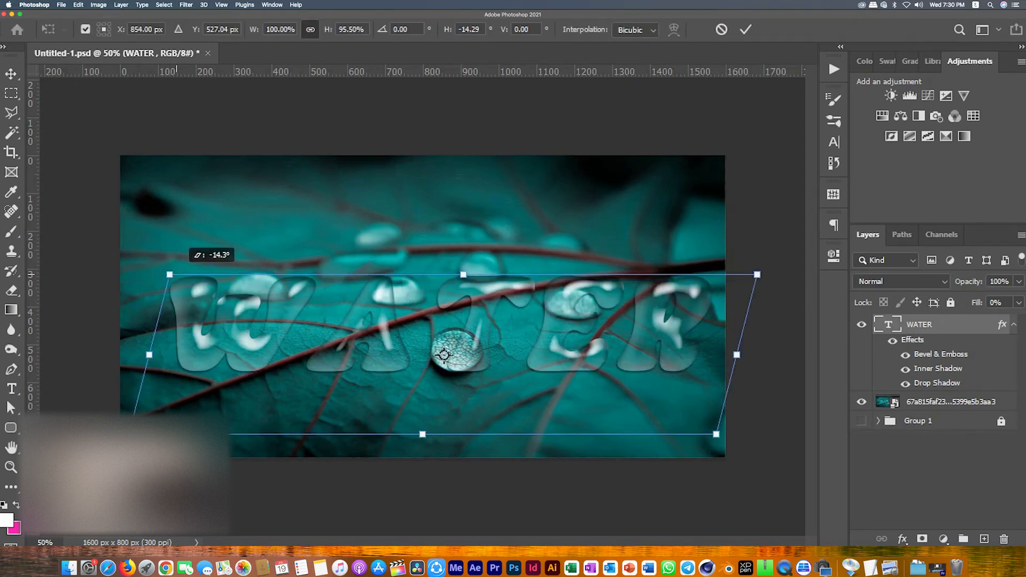
{"action": "left_click_drag", "start_coordinate": [443, 354], "coordinate": [435, 348]}
{"action": "key", "text": "Return"}
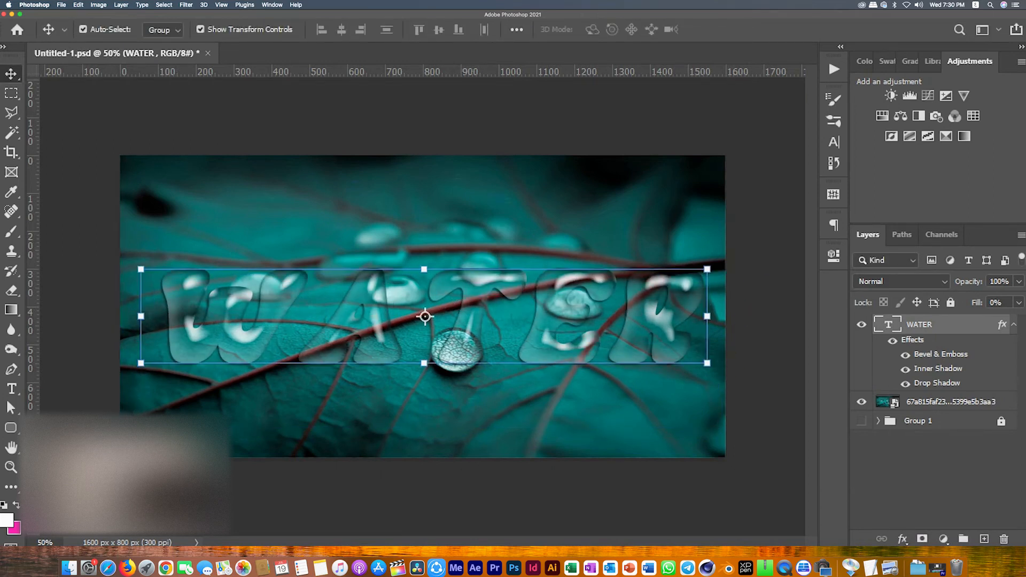
Step: Reopen the layer style and change the drop shadow colour to a dark teal 123936
{"action": "double_click", "coordinate": [936, 383]}
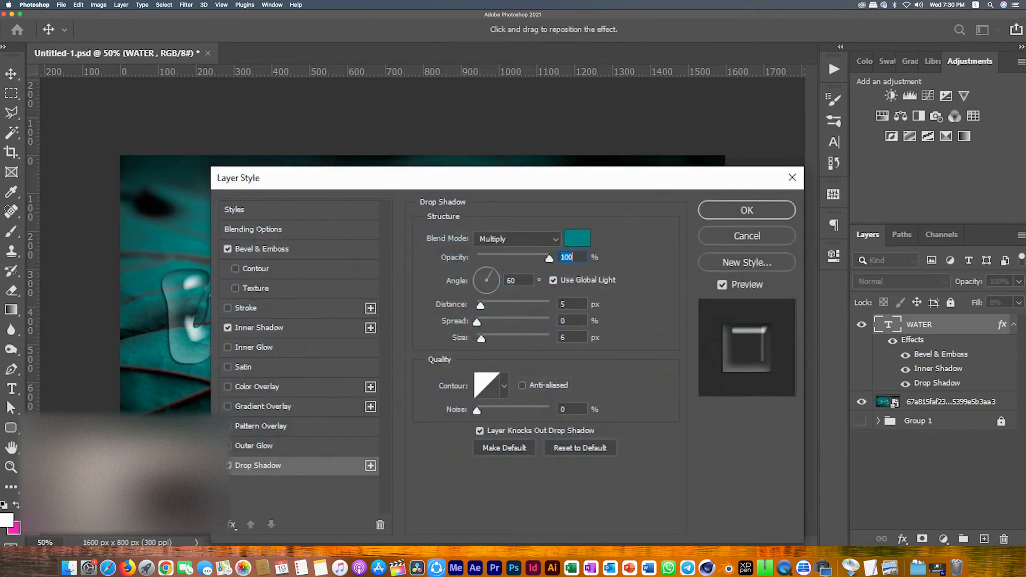
{"action": "left_click_drag", "start_coordinate": [507, 177], "coordinate": [759, 148]}
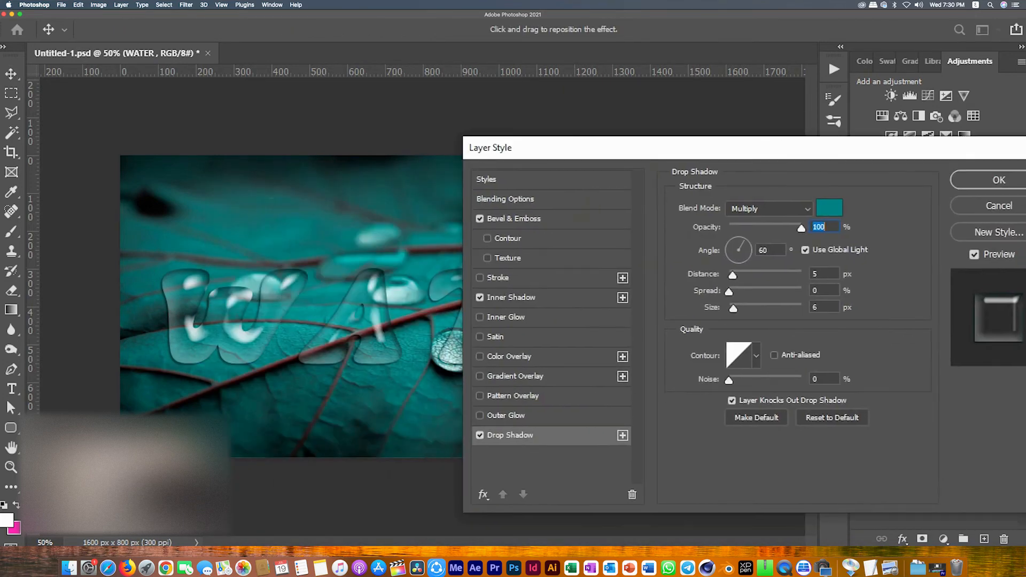
{"action": "left_click", "coordinate": [829, 207]}
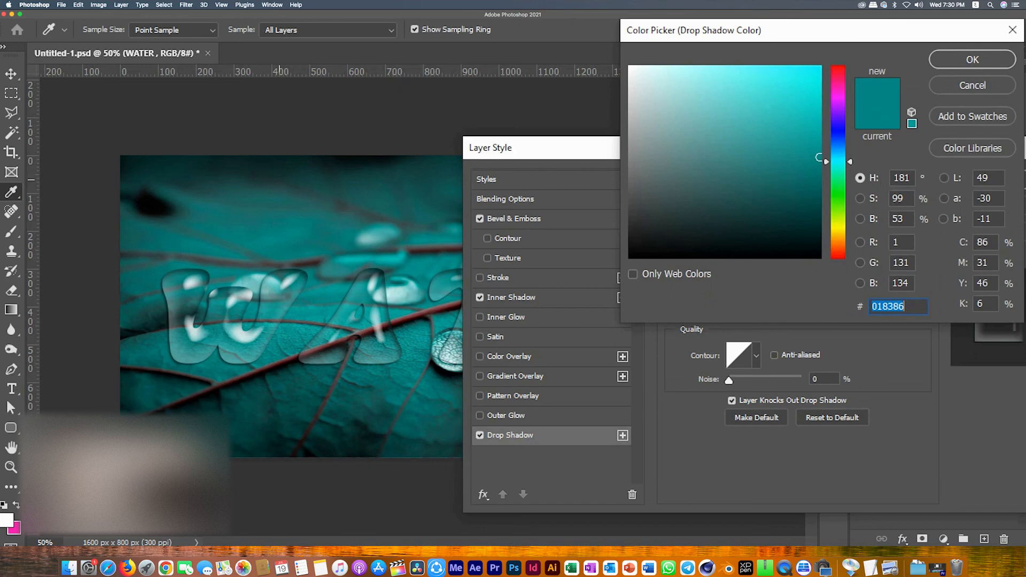
{"action": "left_click_drag", "start_coordinate": [818, 157], "coordinate": [759, 213]}
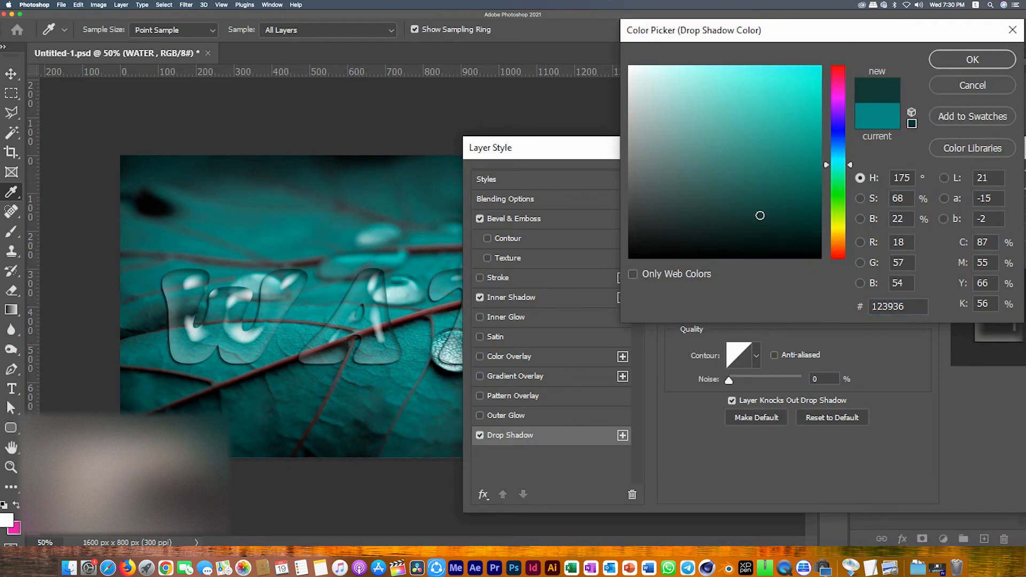
{"action": "left_click", "coordinate": [972, 60]}
Step: Change the inner shadow colour to a darker teal 173031 and apply the layer style
{"action": "left_click", "coordinate": [511, 298]}
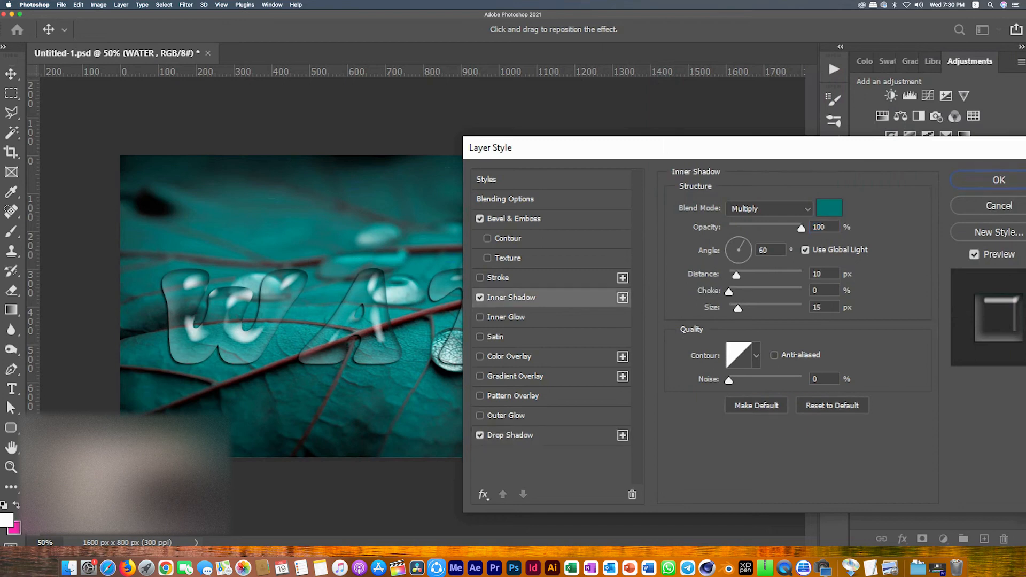
{"action": "left_click", "coordinate": [829, 208]}
{"action": "left_click", "coordinate": [755, 196]}
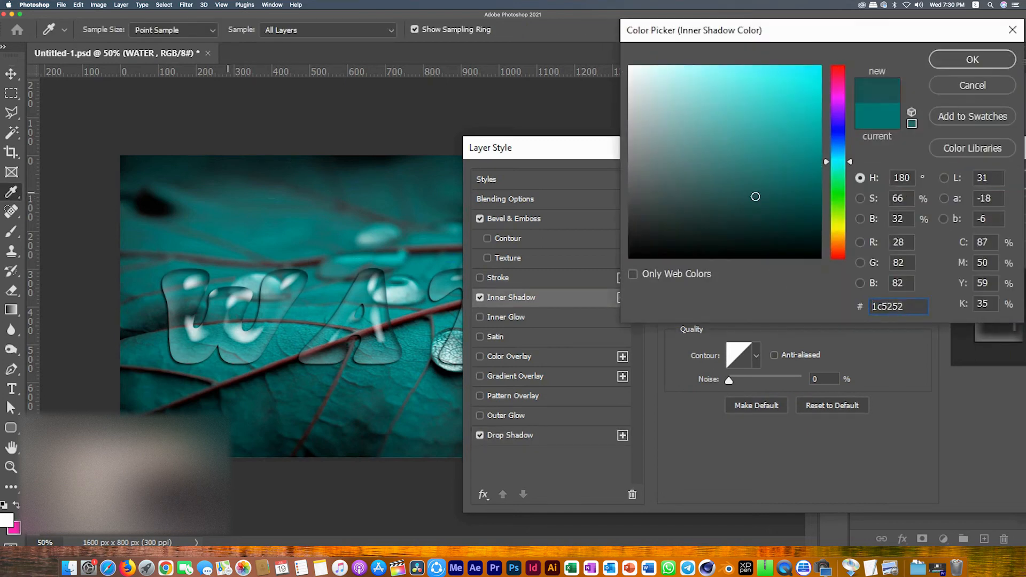
{"action": "left_click", "coordinate": [730, 221]}
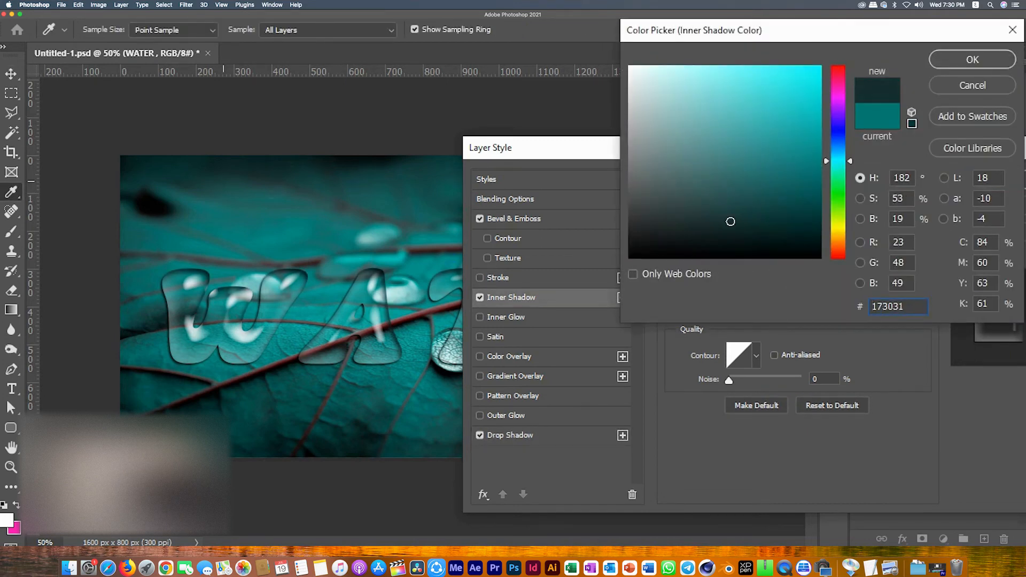
{"action": "left_click", "coordinate": [971, 59]}
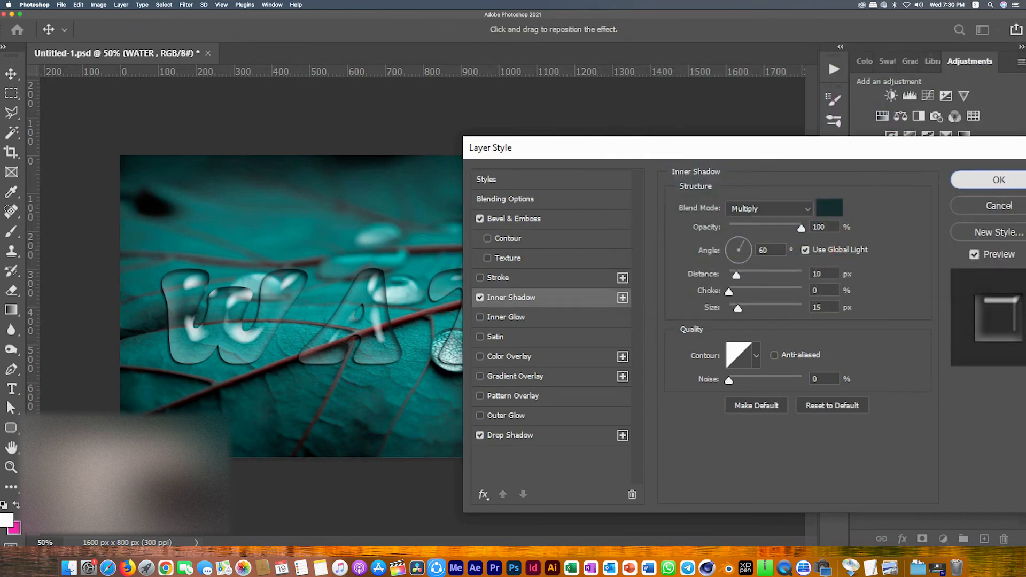
{"action": "key", "text": "Return"}
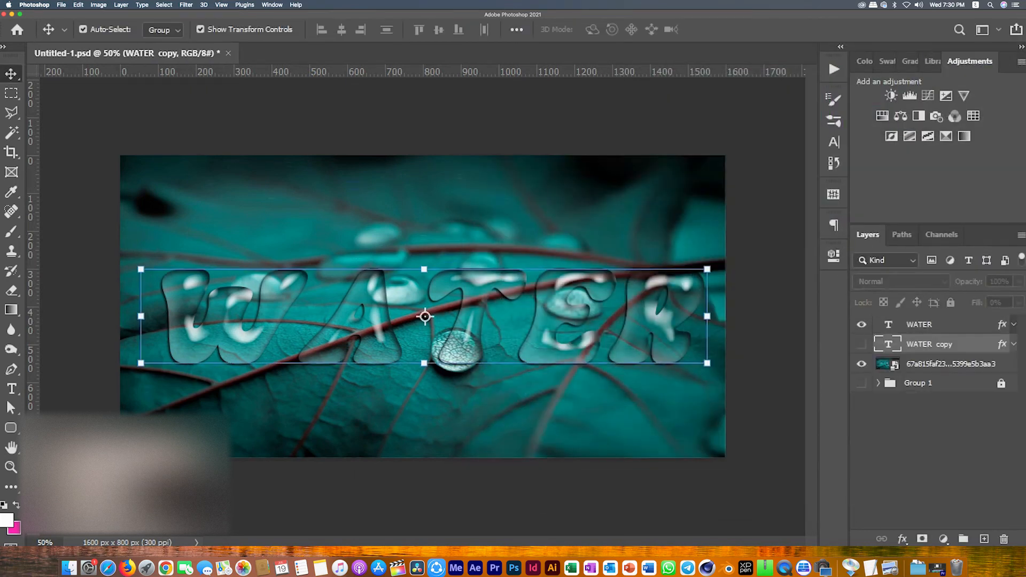
Step: Convert the WATER text layer to a smart object
{"action": "left_click", "coordinate": [951, 325]}
{"action": "right_click", "coordinate": [951, 325]}
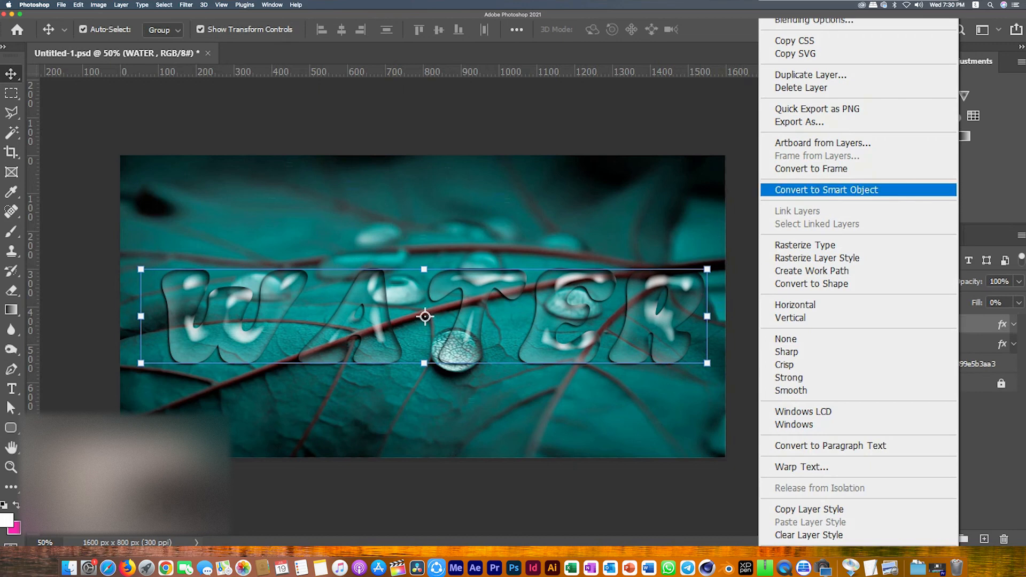
{"action": "left_click", "coordinate": [826, 190]}
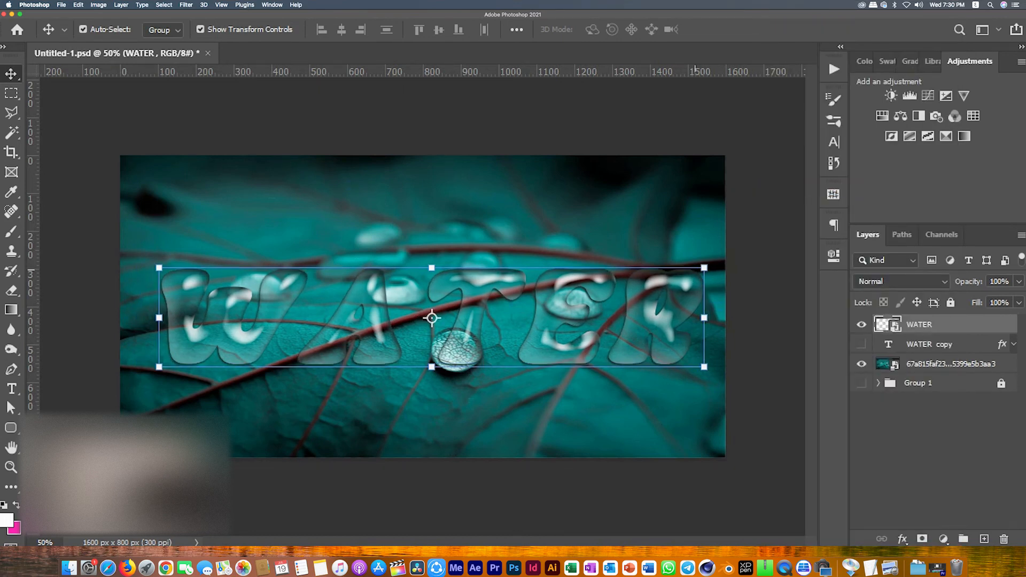
Step: Apply a custom warp to the WATER smart object, bending its edges and inner grid points
{"action": "key", "text": "super+t"}
{"action": "left_click", "coordinate": [649, 29]}
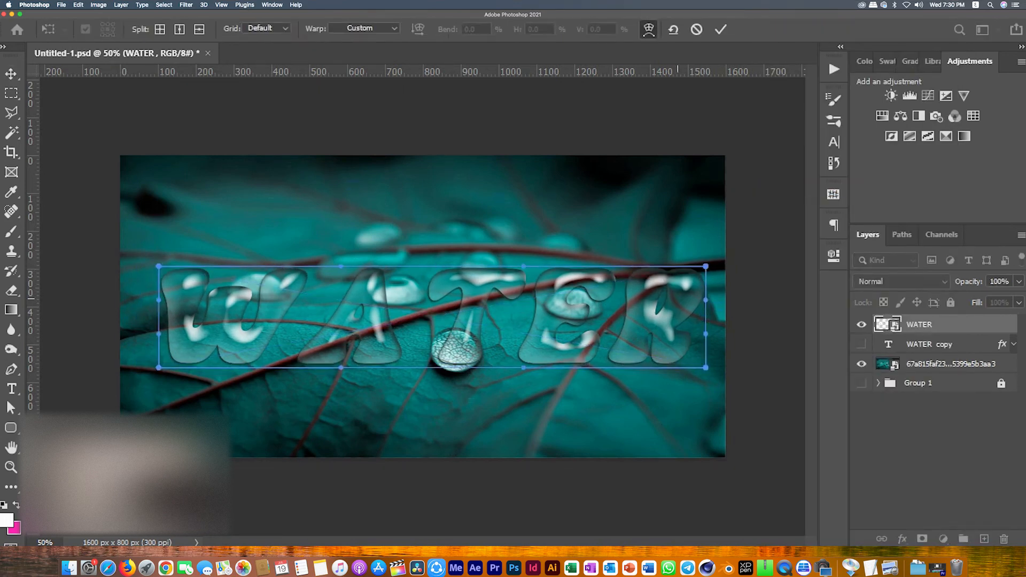
{"action": "left_click_drag", "start_coordinate": [706, 300], "coordinate": [665, 301]}
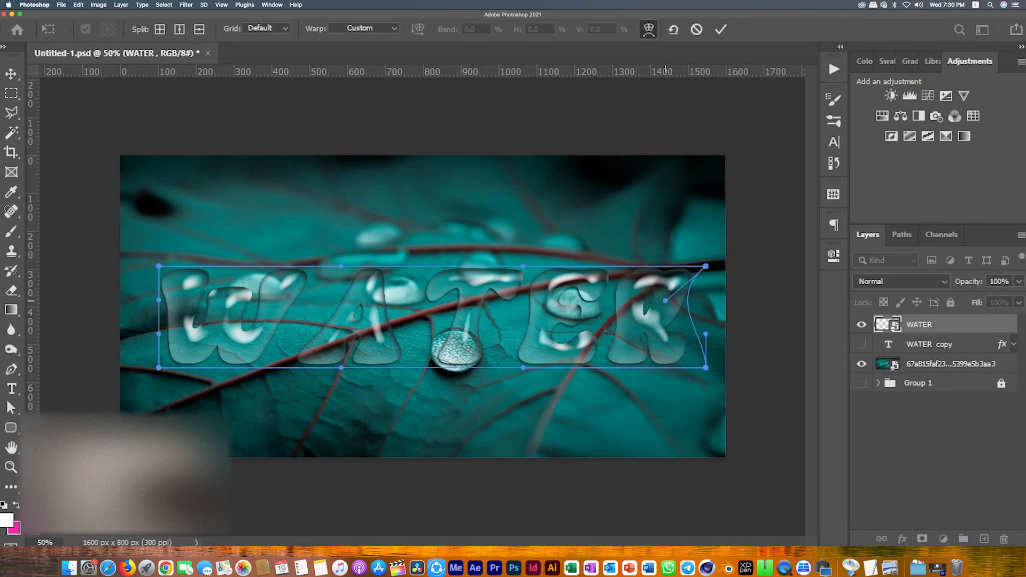
{"action": "left_click_drag", "start_coordinate": [341, 265], "coordinate": [338, 250]}
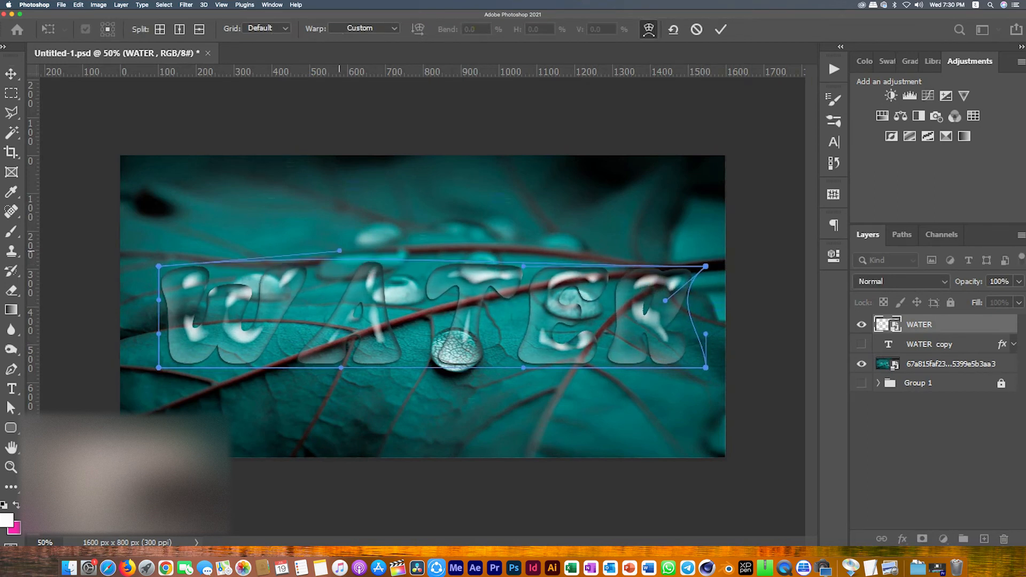
{"action": "left_click_drag", "start_coordinate": [159, 333], "coordinate": [174, 345]}
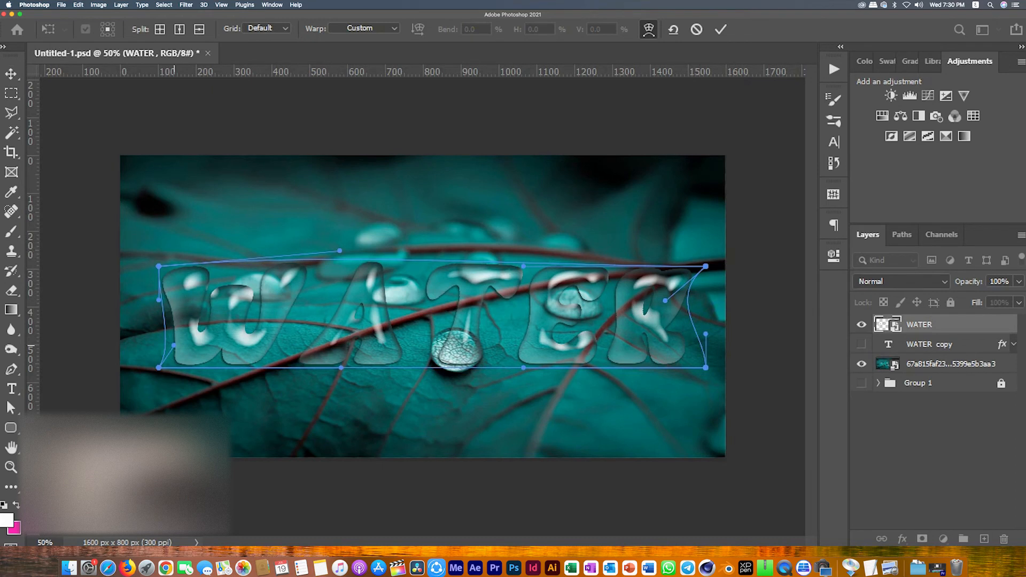
{"action": "left_click", "coordinate": [430, 319], "text": "alt"}
{"action": "left_click_drag", "start_coordinate": [431, 319], "coordinate": [422, 327]}
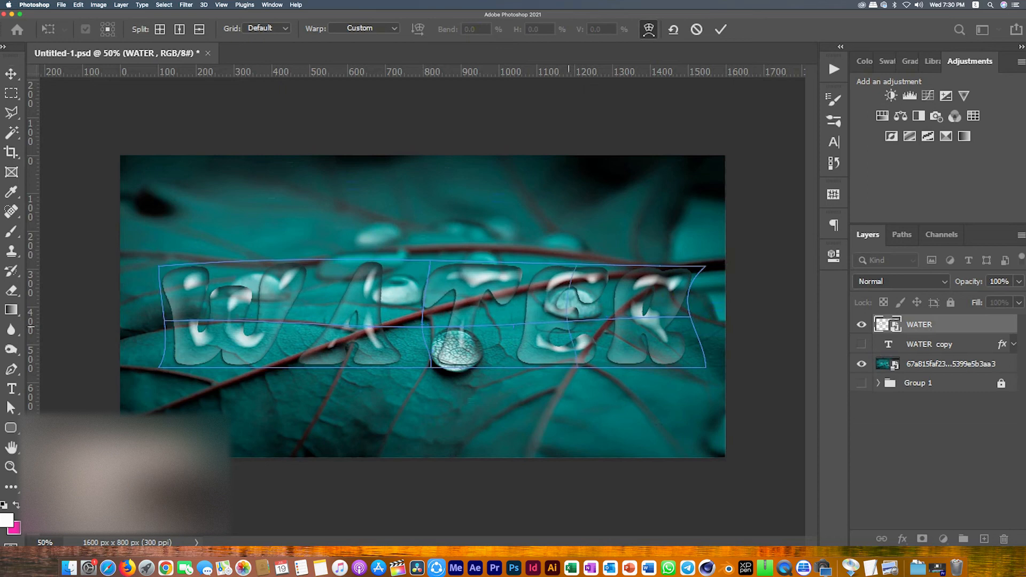
{"action": "left_click", "coordinate": [575, 316], "text": "alt"}
{"action": "left_click_drag", "start_coordinate": [575, 316], "coordinate": [579, 319]}
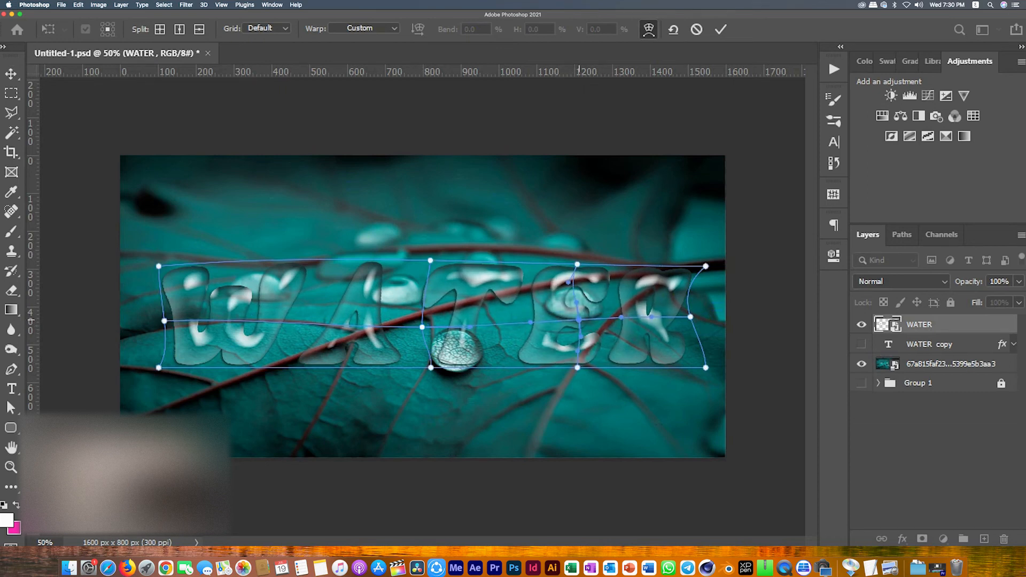
{"action": "left_click", "coordinate": [302, 312], "text": "alt"}
{"action": "mouse_move", "coordinate": [302, 312]}
{"action": "left_mouse_down"}
{"action": "mouse_move", "coordinate": [289, 309]}
{"action": "mouse_move", "coordinate": [308, 303]}
{"action": "left_mouse_up"}
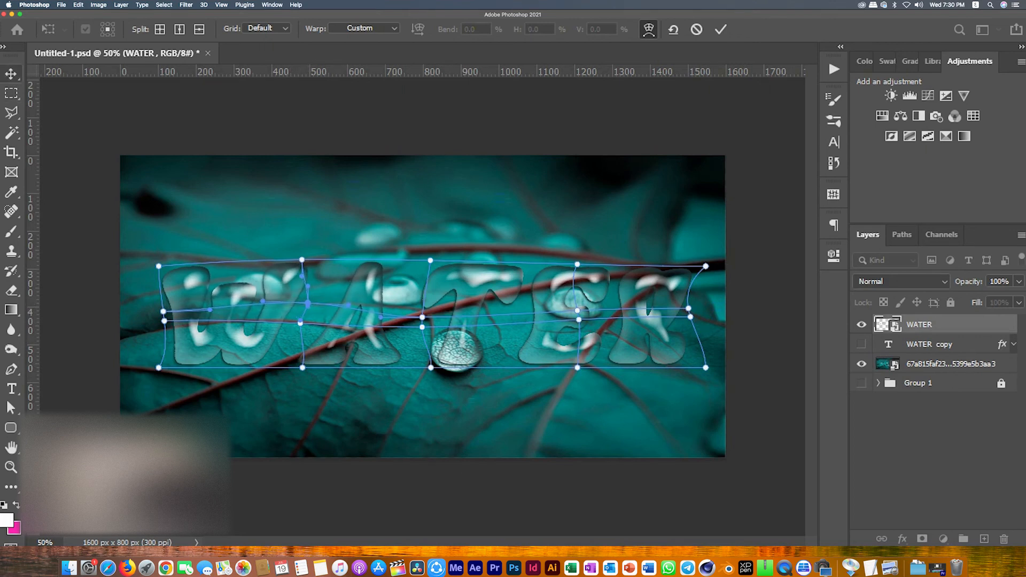
{"action": "key", "text": "Return"}
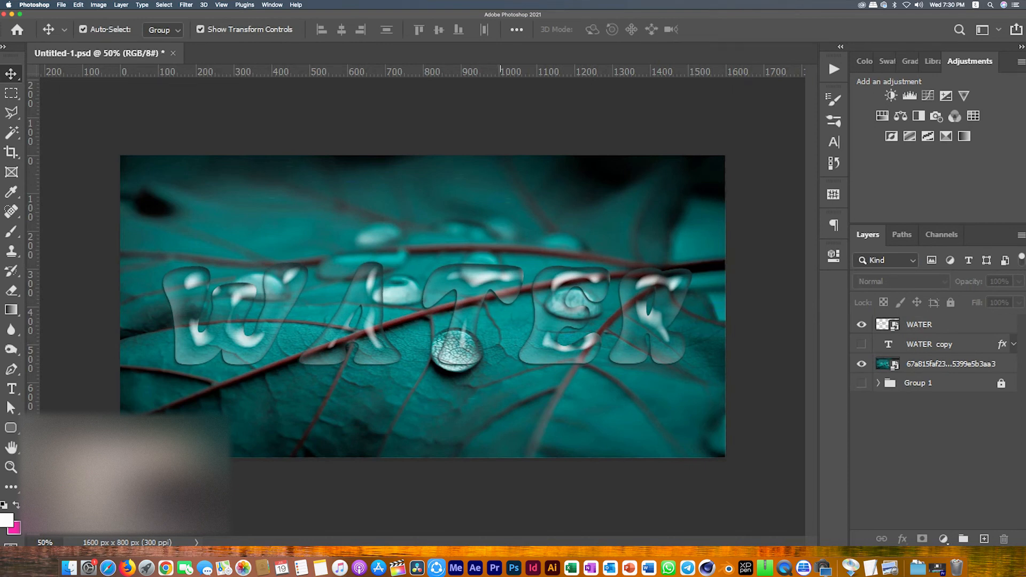
Step: Undo the warp twice
{"action": "key", "text": "super+z"}
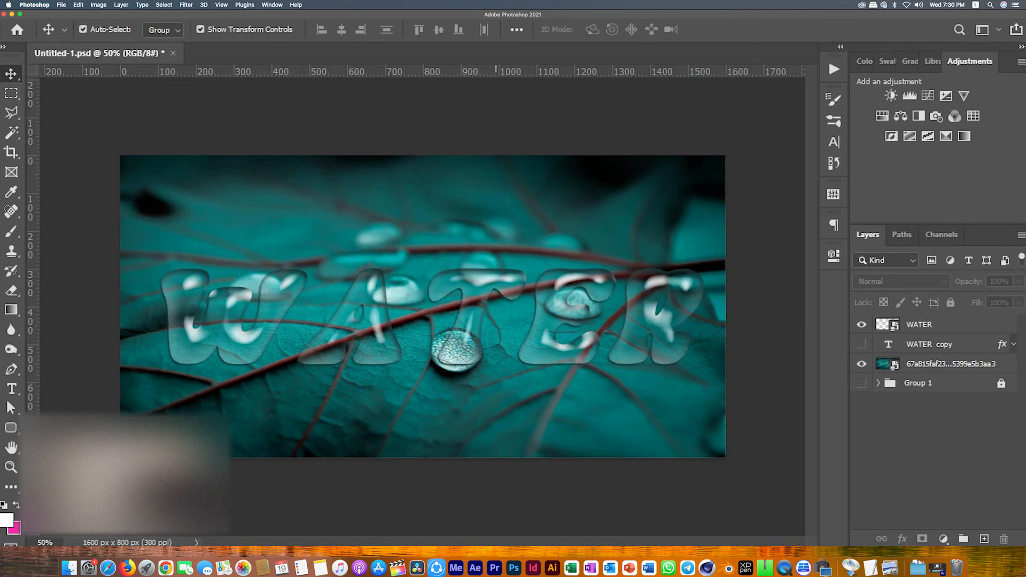
{"action": "key", "text": "super+z"}
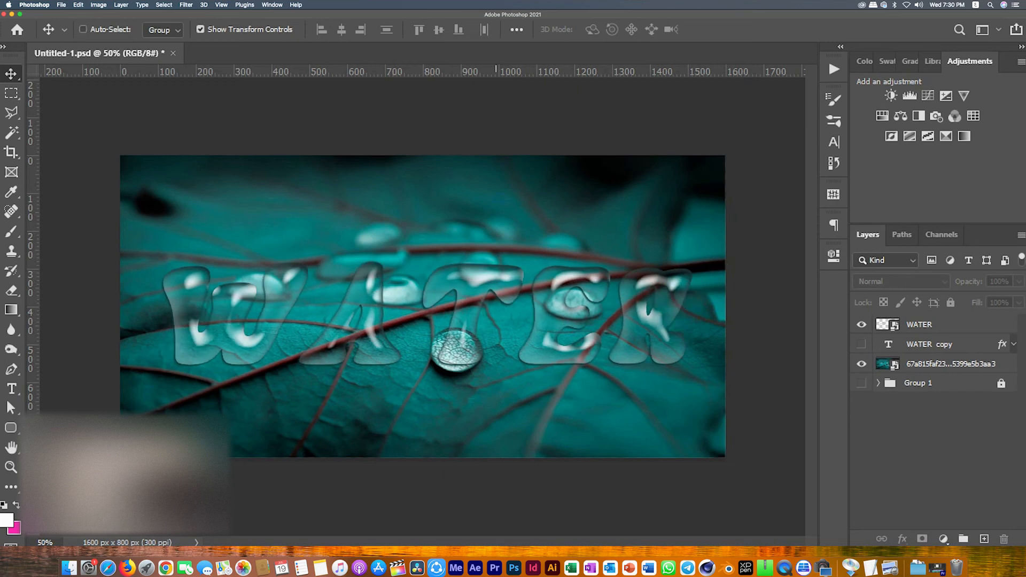